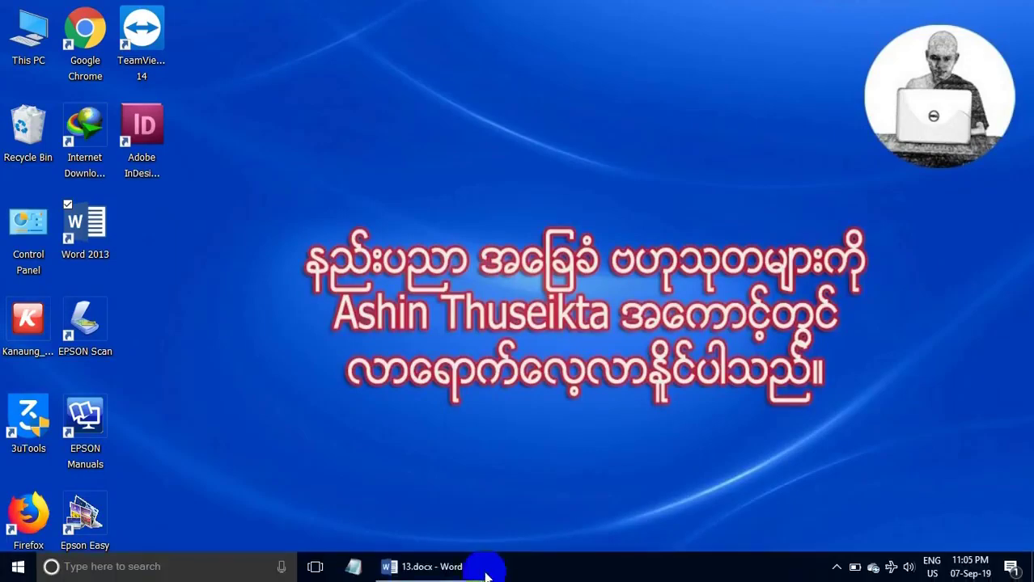
Step: Restore the 13.docx Word window from the taskbar
click(470, 570)
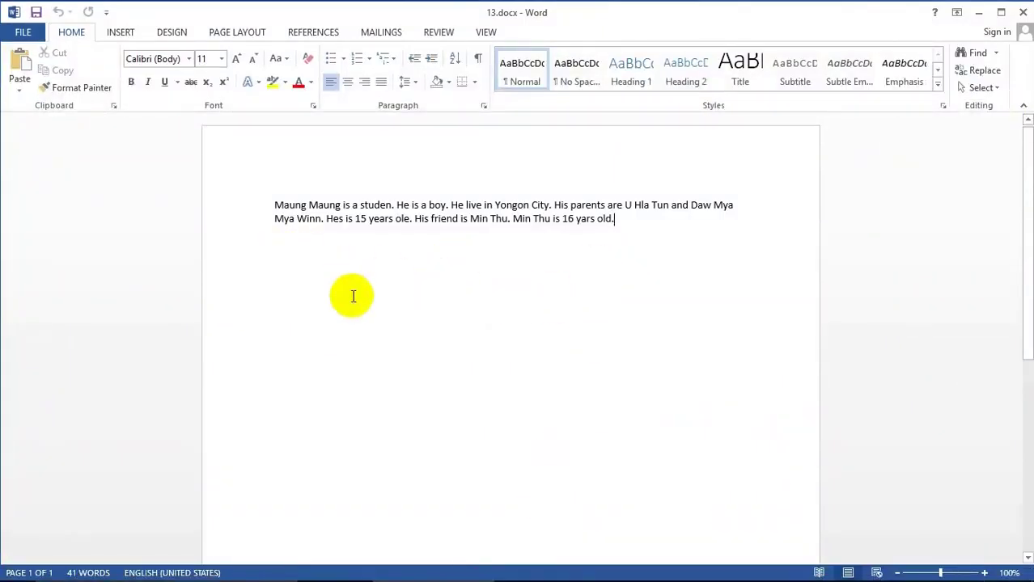
Step: Below the paragraph, add a triple rule with ### and a dotted rule with ***
key(Return)
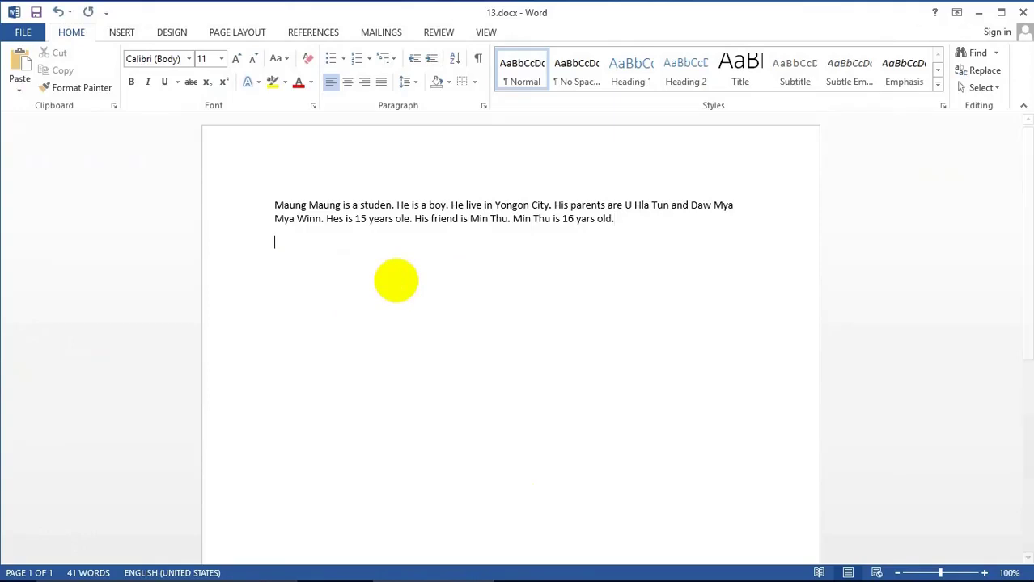
key(Return)
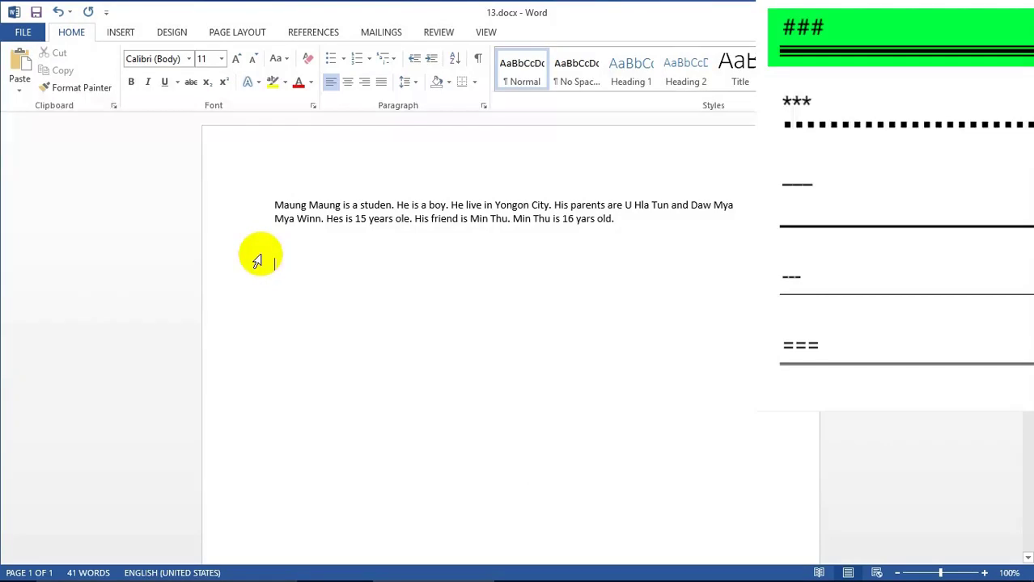
text(###)
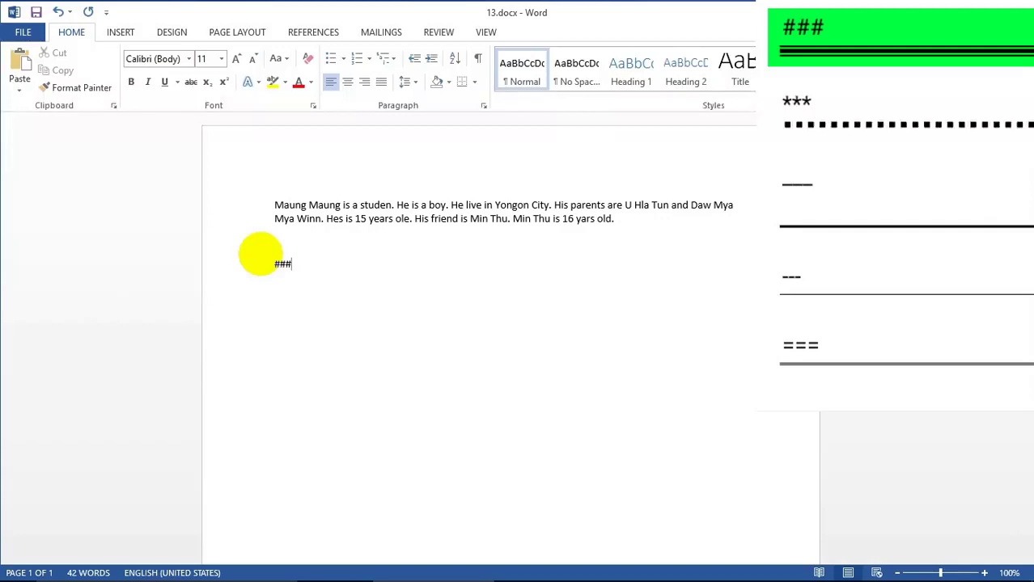
key(Return)
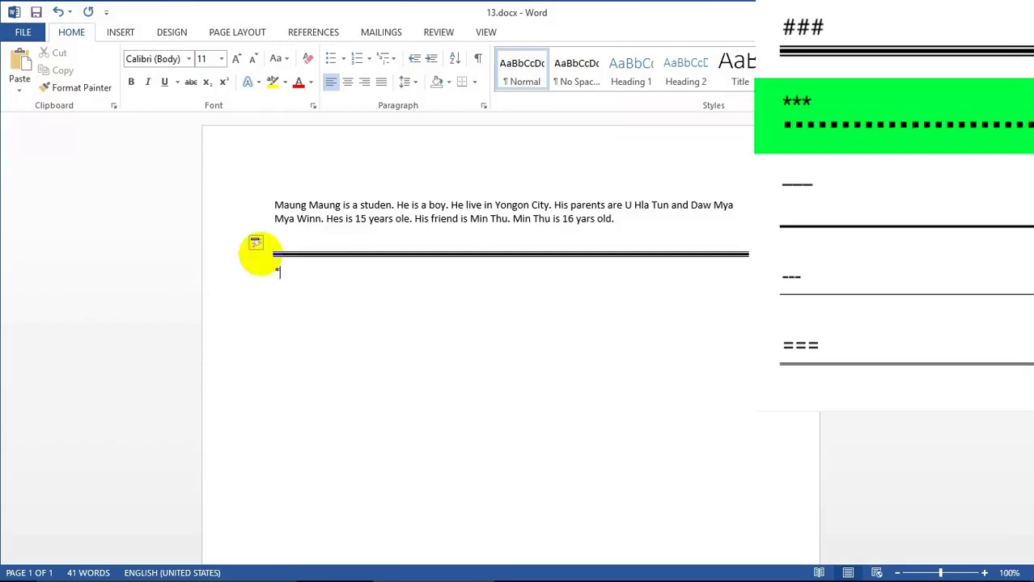
text(*)
key(Return)
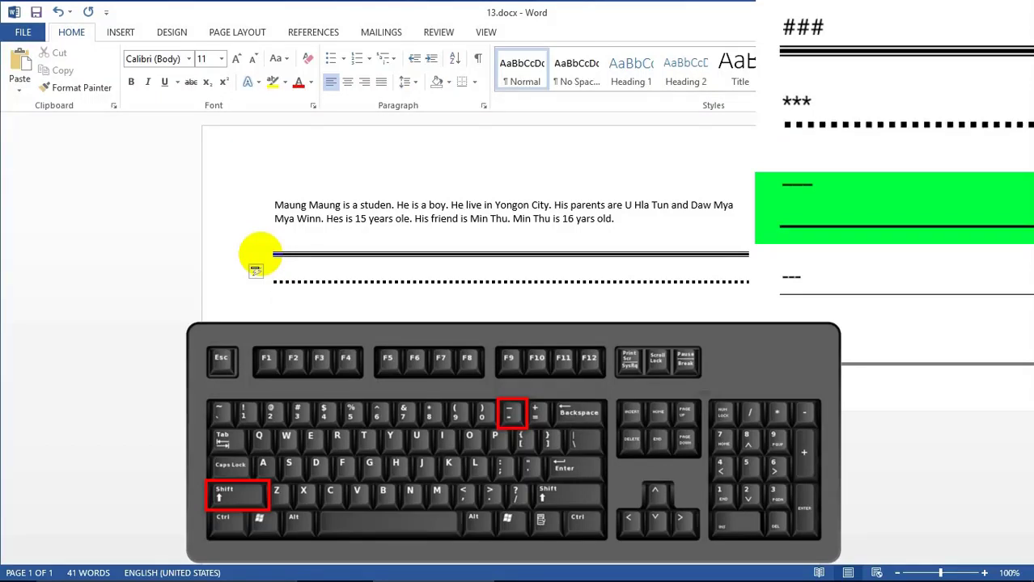
Step: Under the dotted rule, add a solid rule (___), a thin rule (---) and a double rule (===)
text(___)
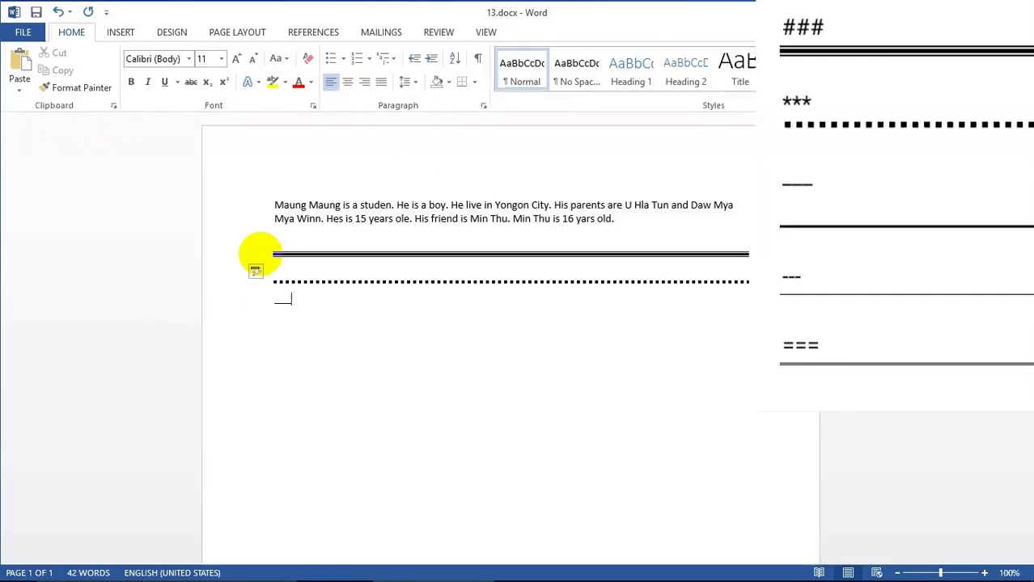
key(Return)
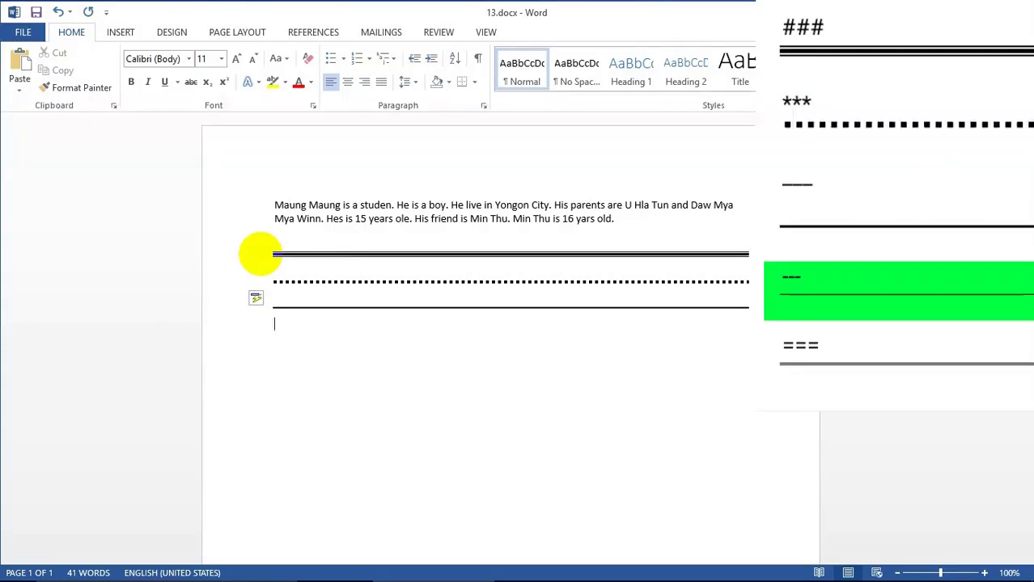
text(---)
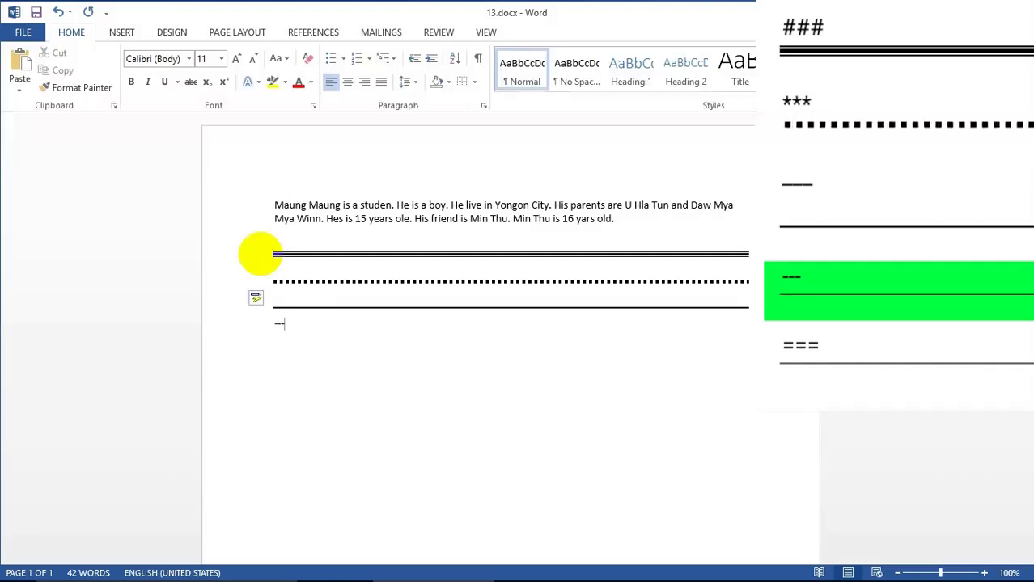
key(Return)
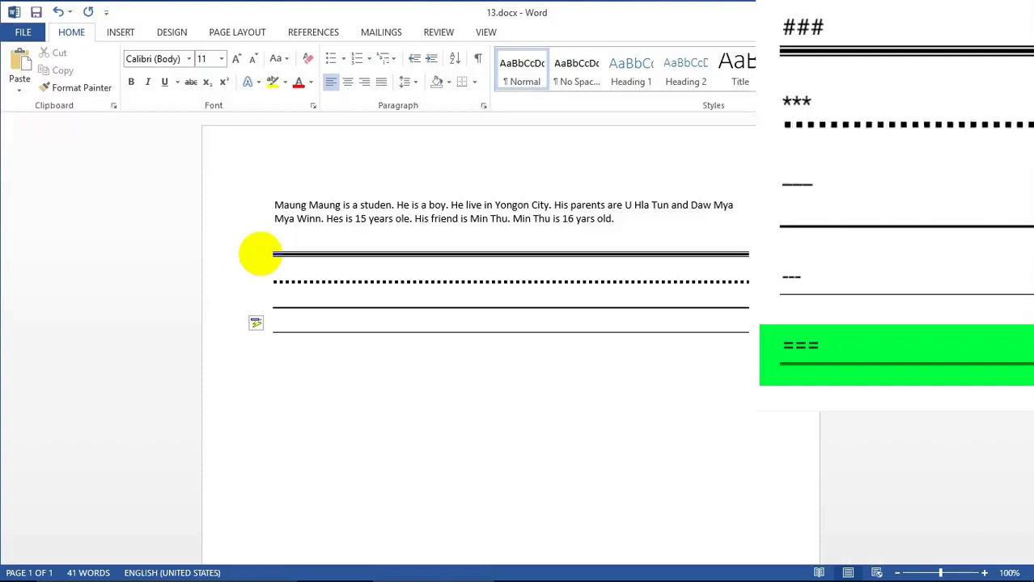
text(===)
key(Return)
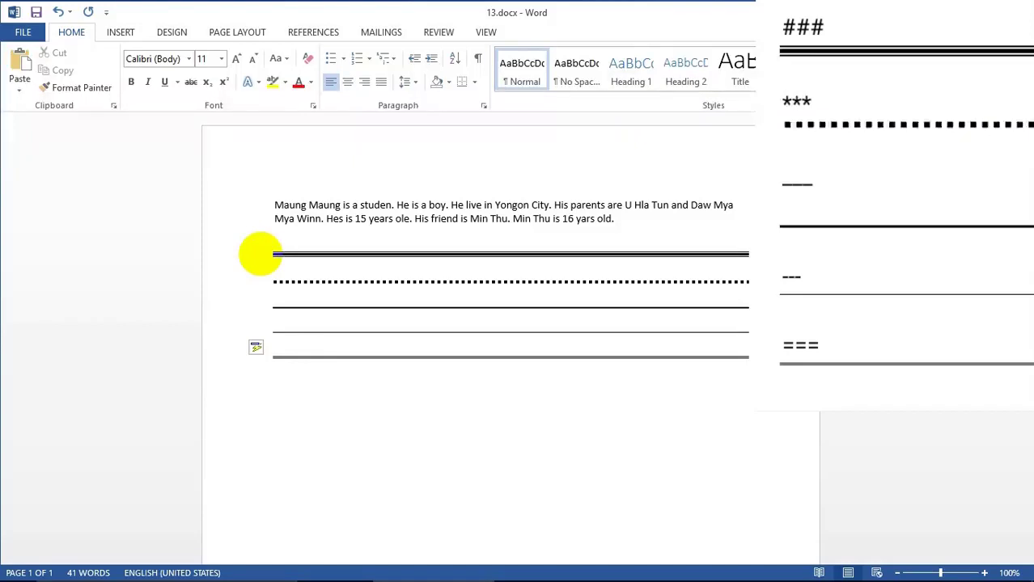
Step: Select the five rule lines below the paragraph and delete them
drag(276, 376, 271, 264)
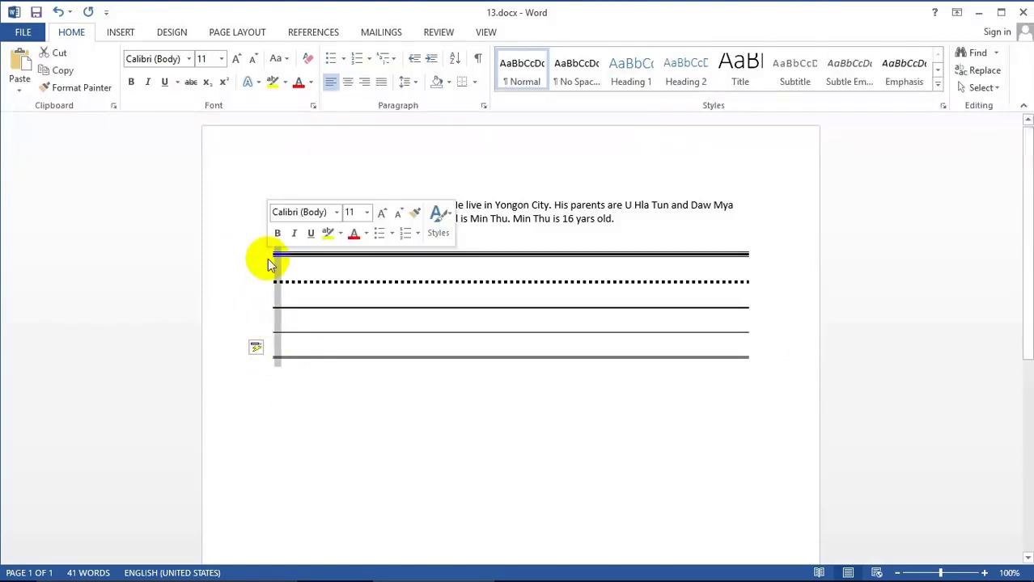
key(Delete)
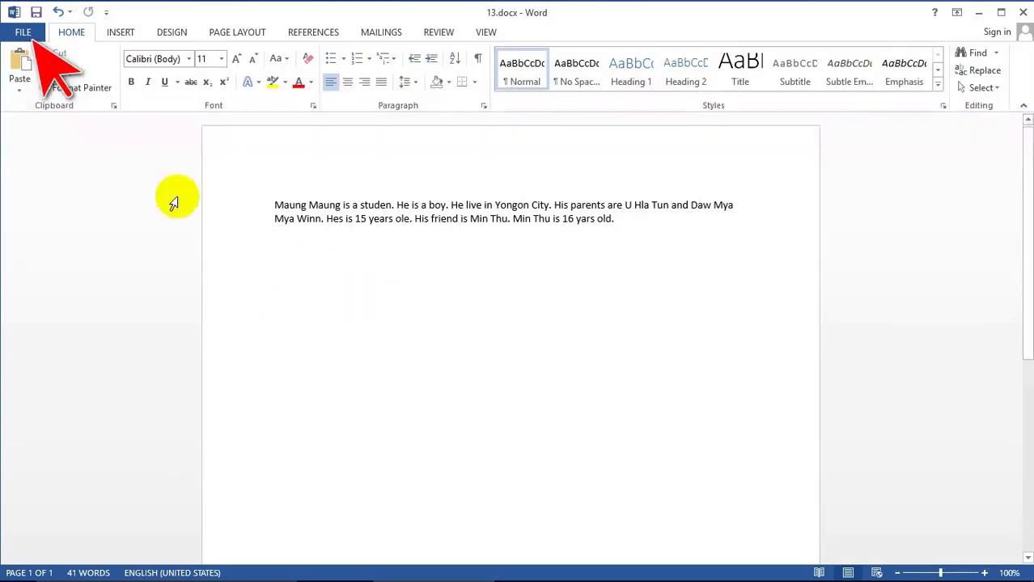
Step: In Proofing options, enable Check spelling as you type and Mark grammar errors as you type
click(23, 32)
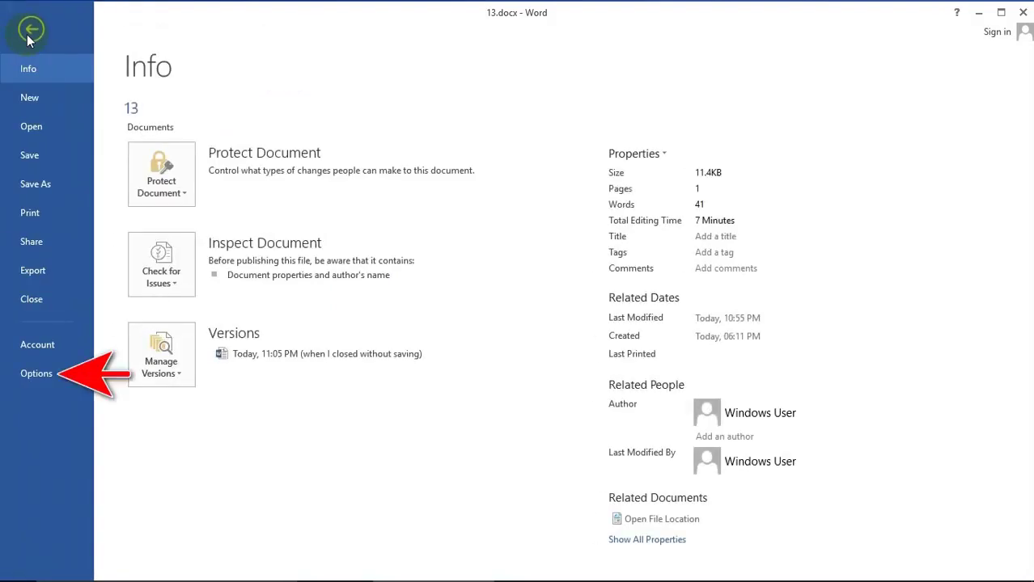
click(36, 374)
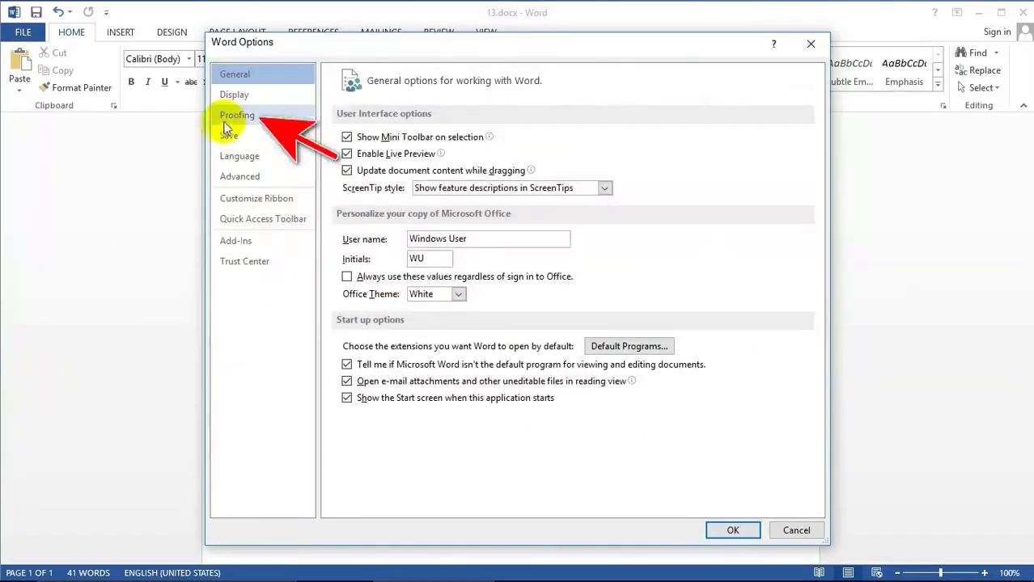
click(233, 122)
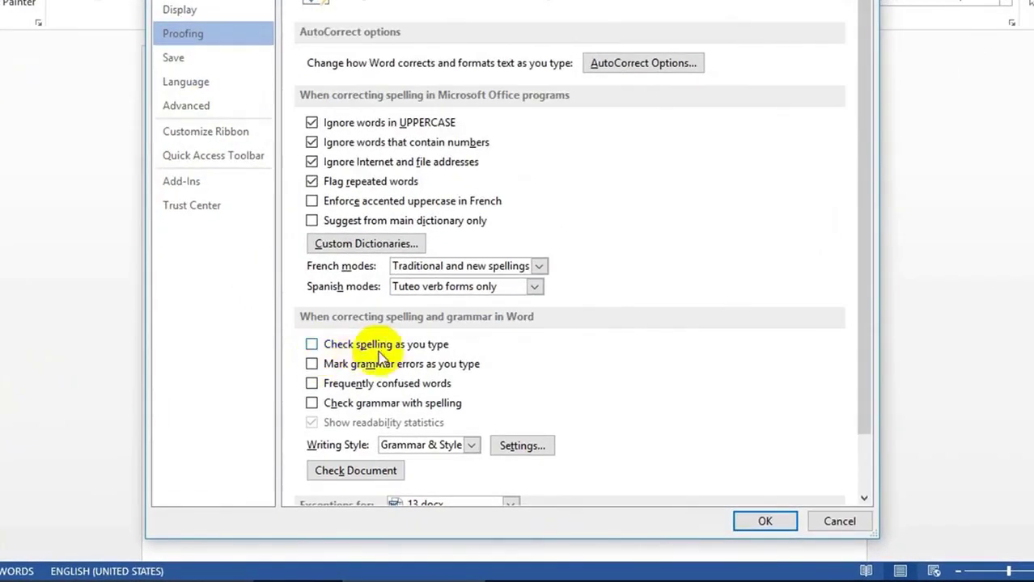
click(313, 346)
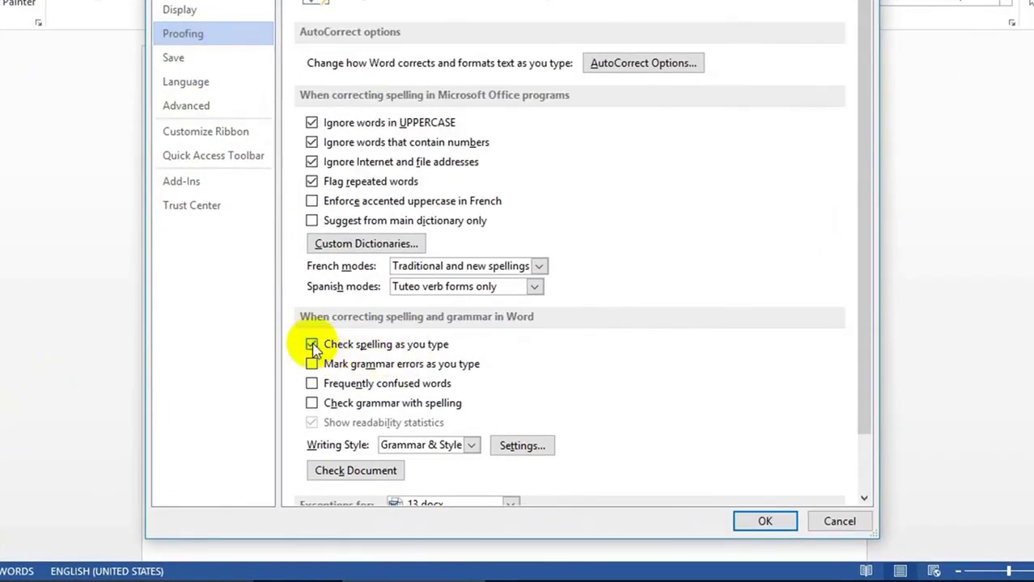
click(313, 366)
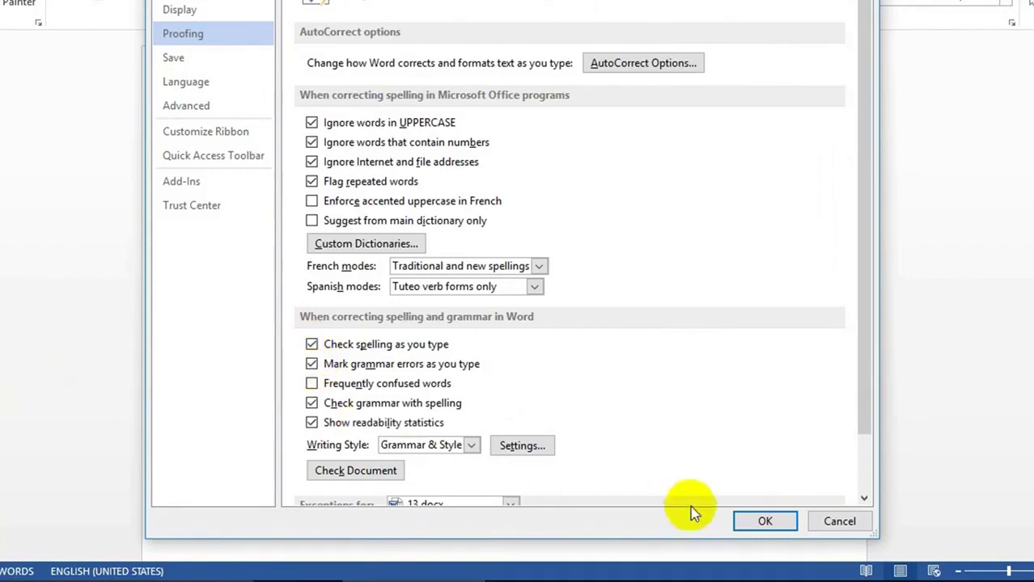
click(760, 517)
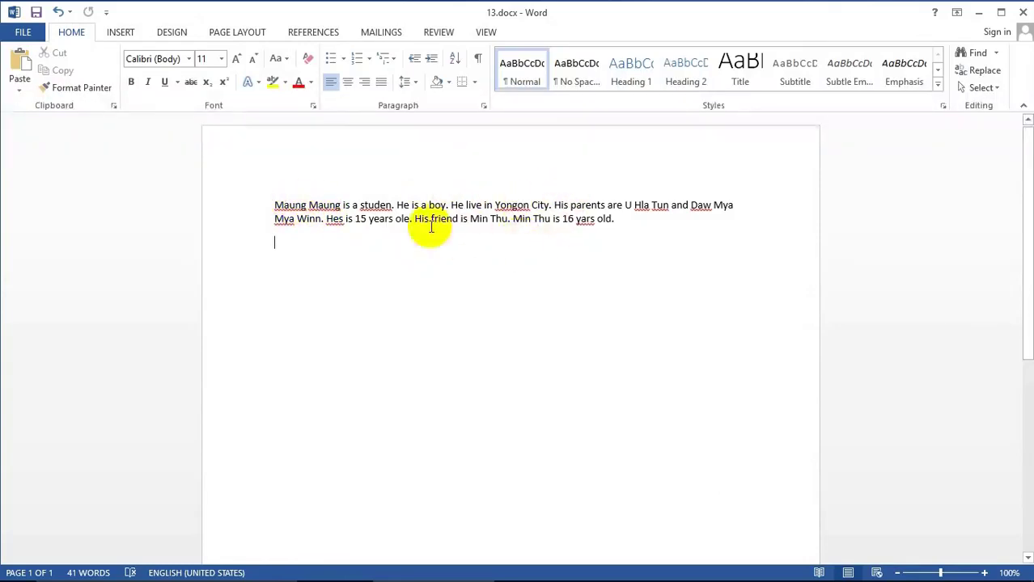
Step: In Proofing options, untick spelling as you type, grammar-error marking and Check grammar with spelling
click(23, 32)
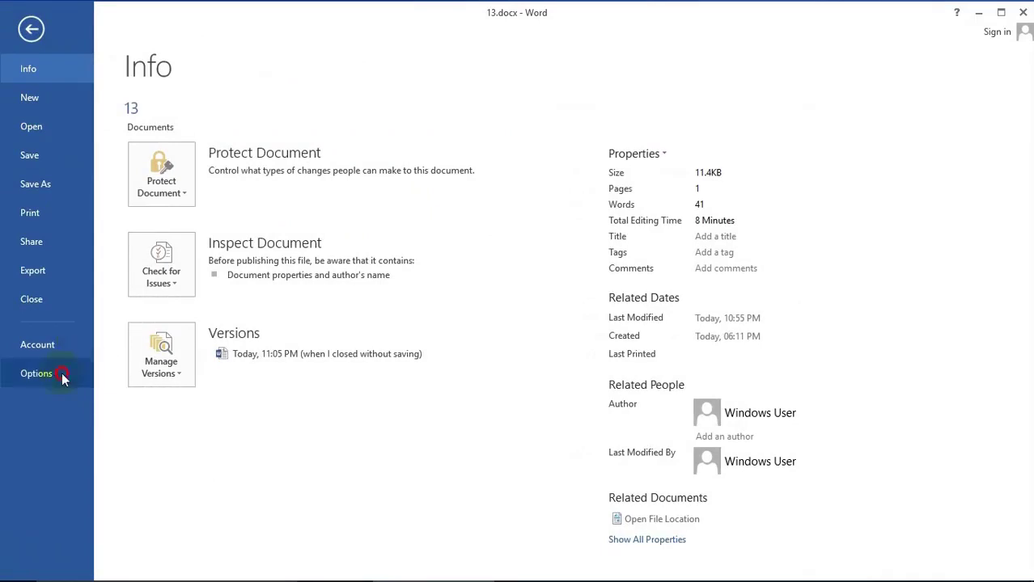
click(63, 375)
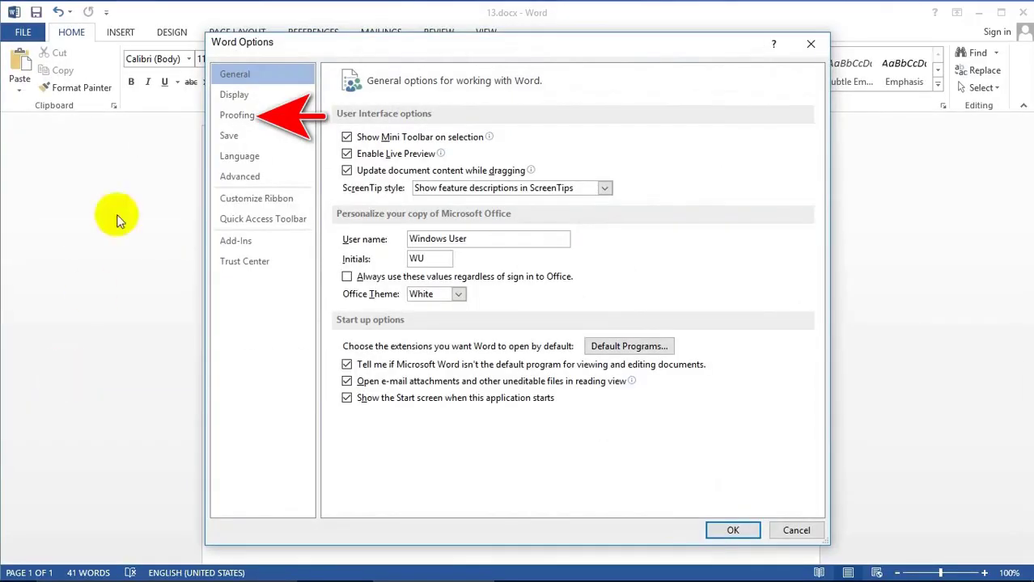
click(250, 116)
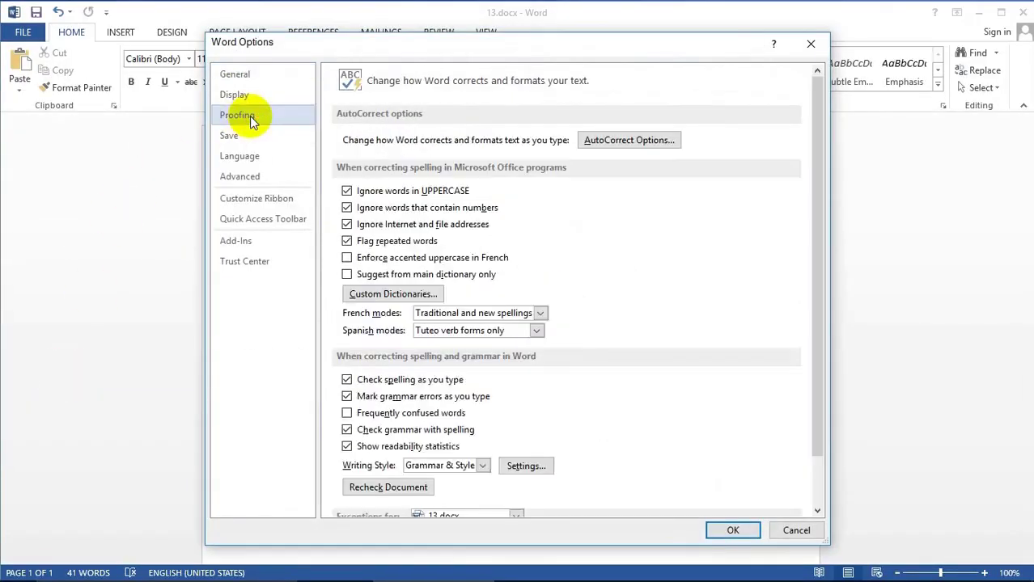
click(347, 380)
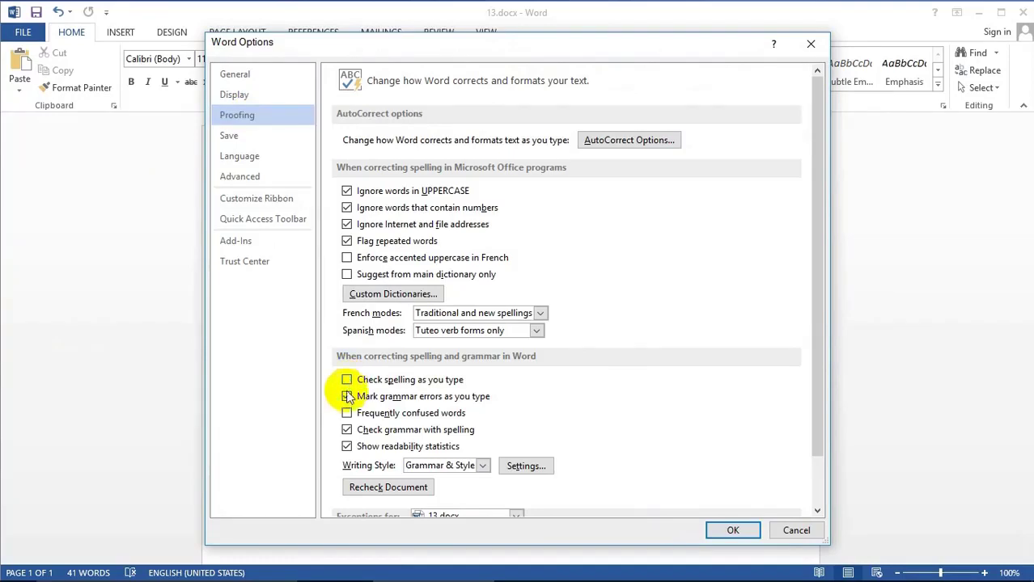
click(347, 396)
click(347, 430)
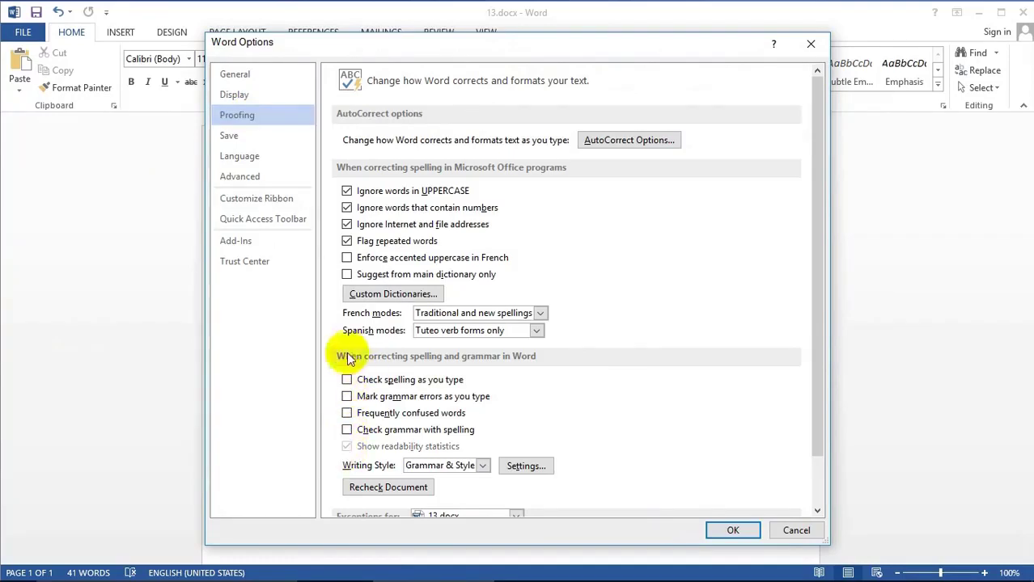
click(732, 531)
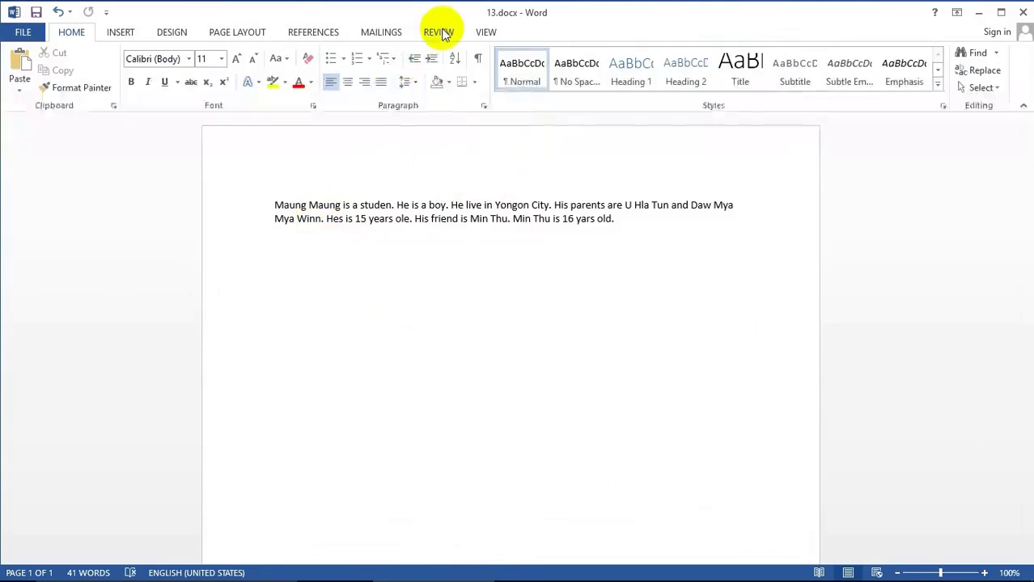
Step: Run Spelling & Grammar from the Review tab
click(440, 34)
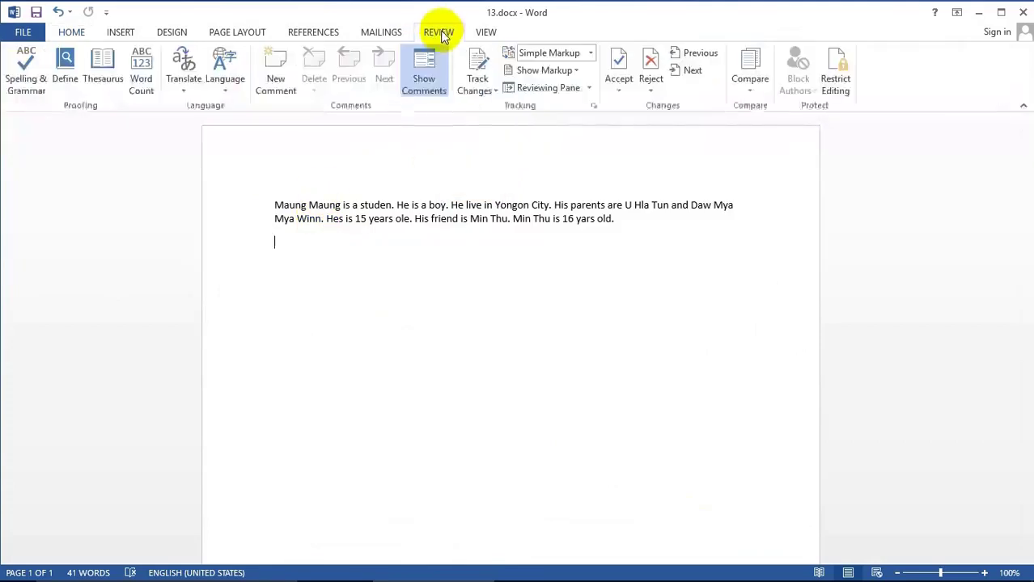
click(25, 75)
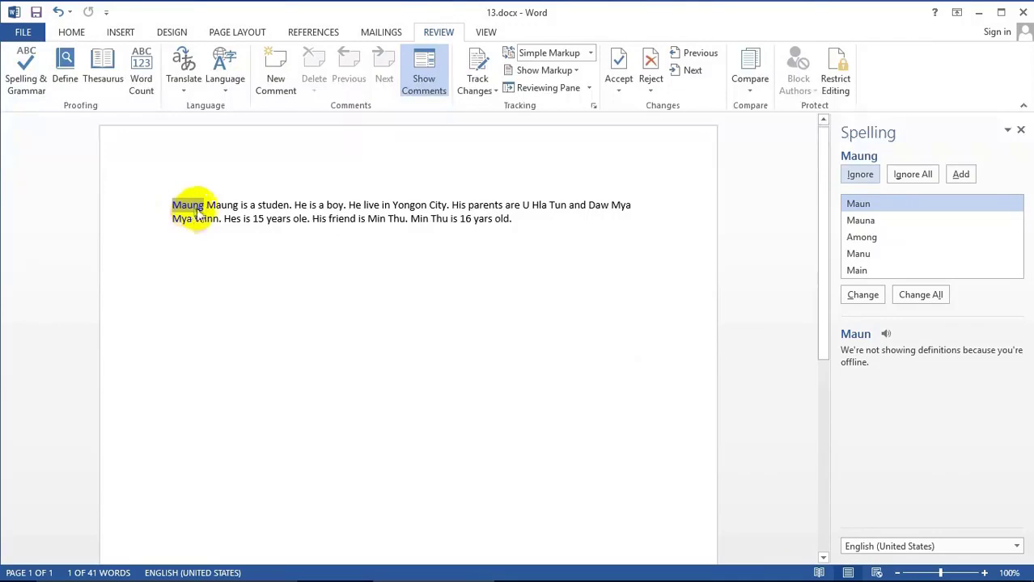
Step: Ignore Maung twice, change studen to student and Yongon to Yangon, and ignore Hla
click(851, 175)
click(852, 175)
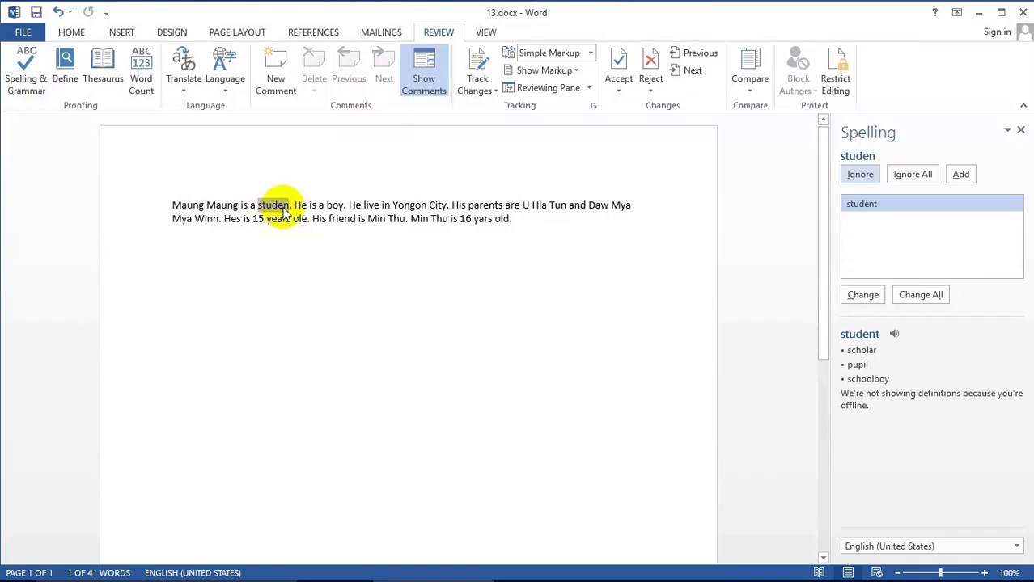
click(863, 209)
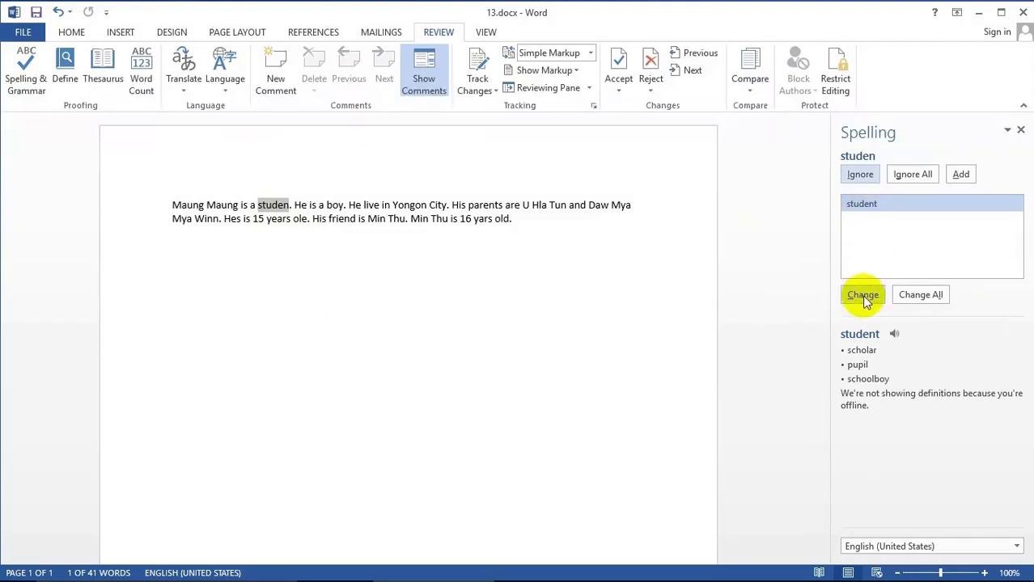
click(864, 296)
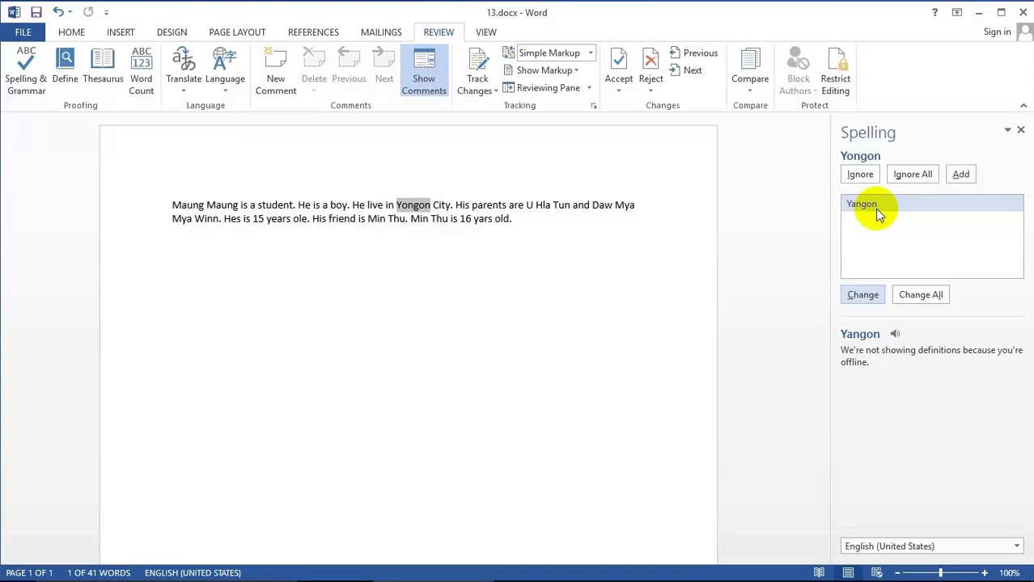
click(874, 208)
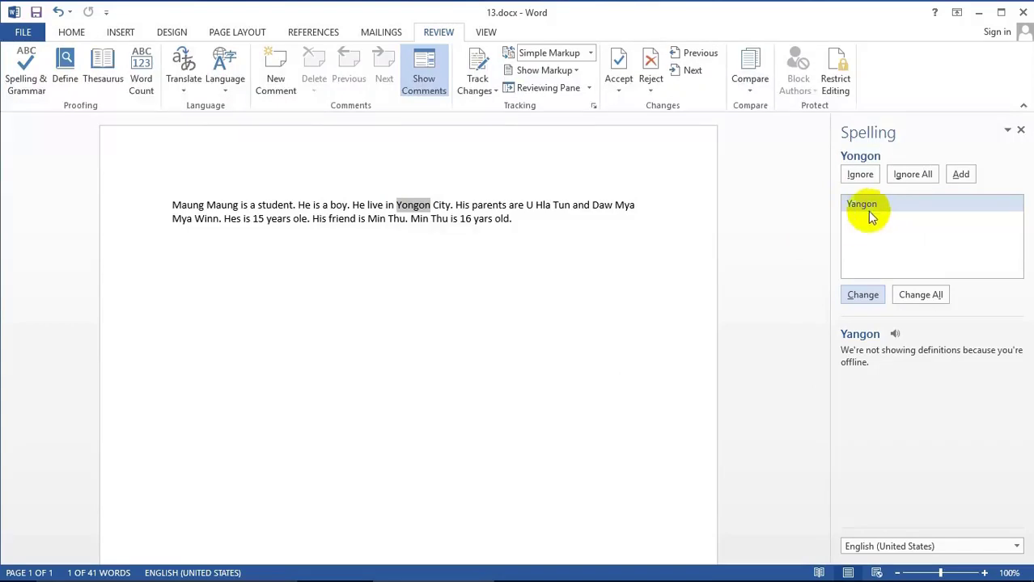
click(861, 296)
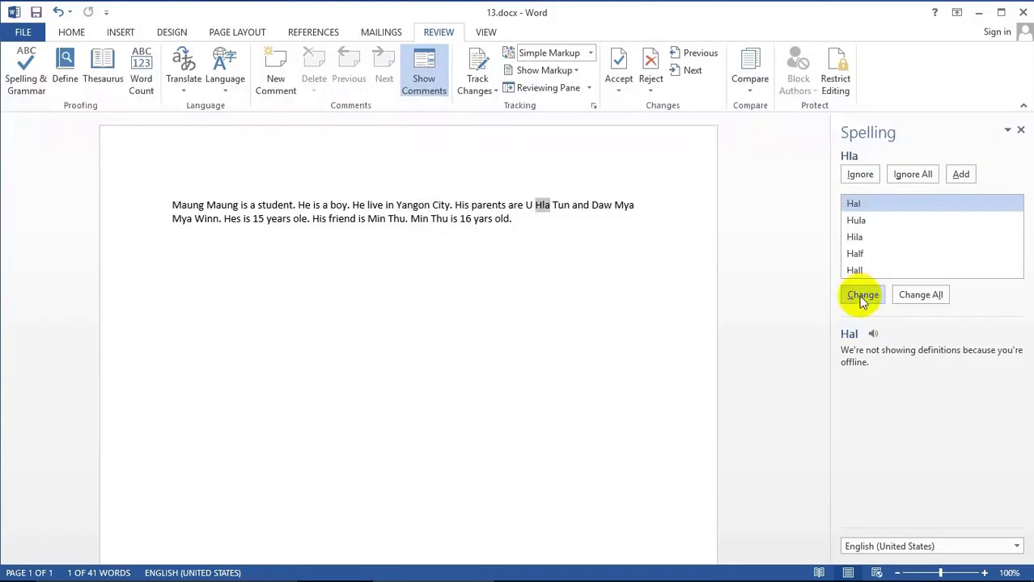
click(857, 177)
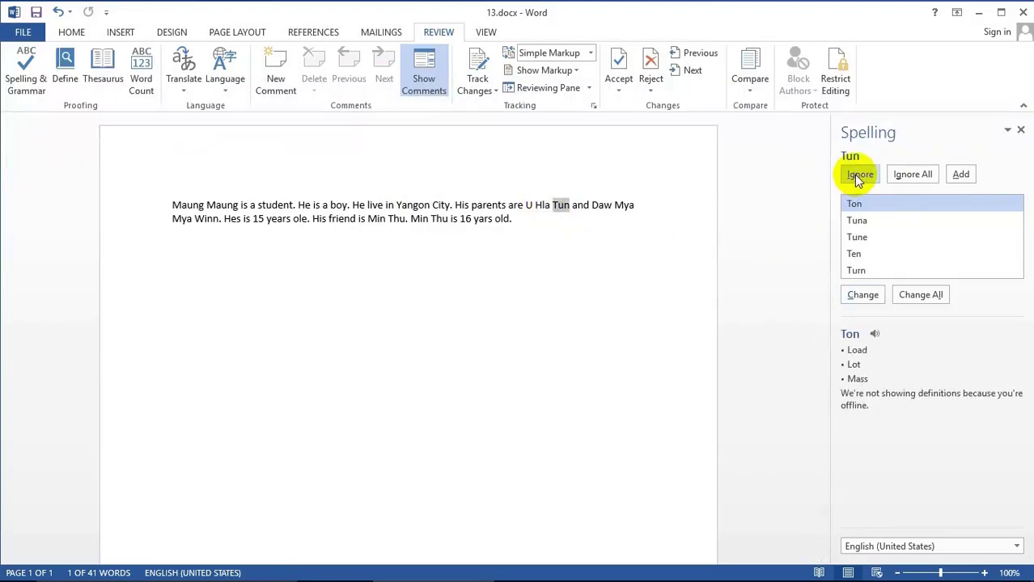
Step: Ignore Tun, Daw and Mya, then change Hes to His and yars to years
click(858, 176)
click(858, 175)
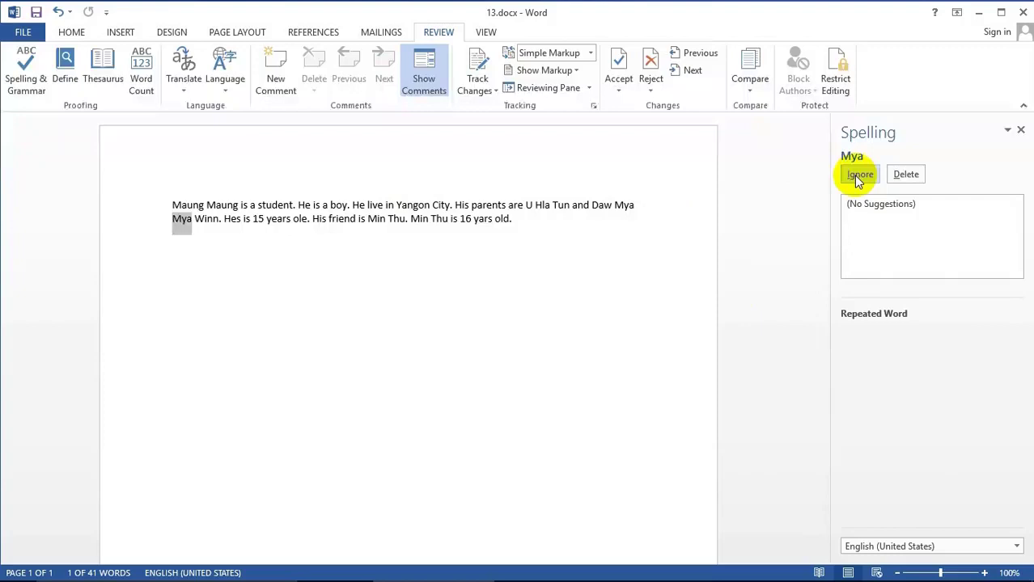
click(857, 175)
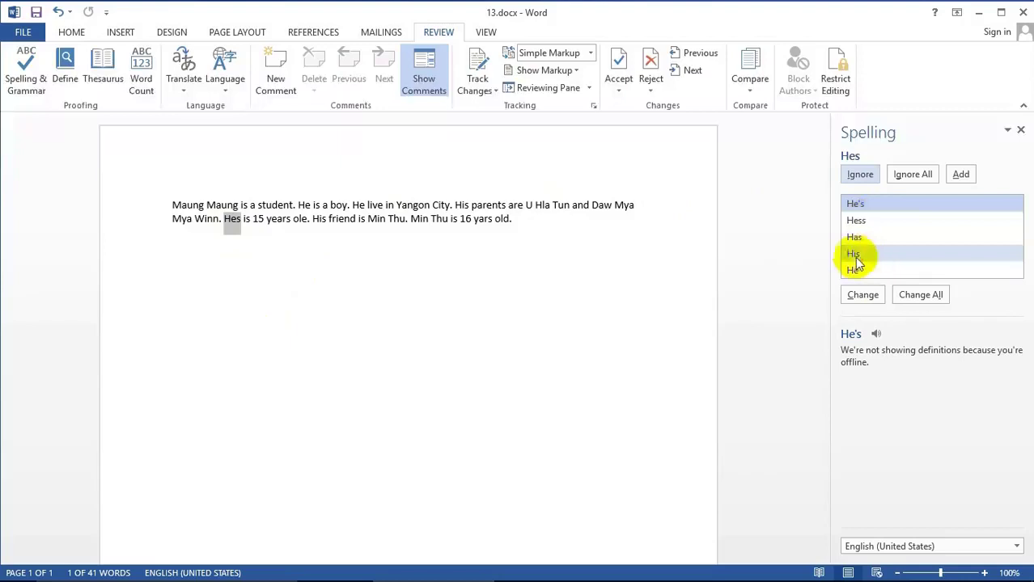
click(853, 257)
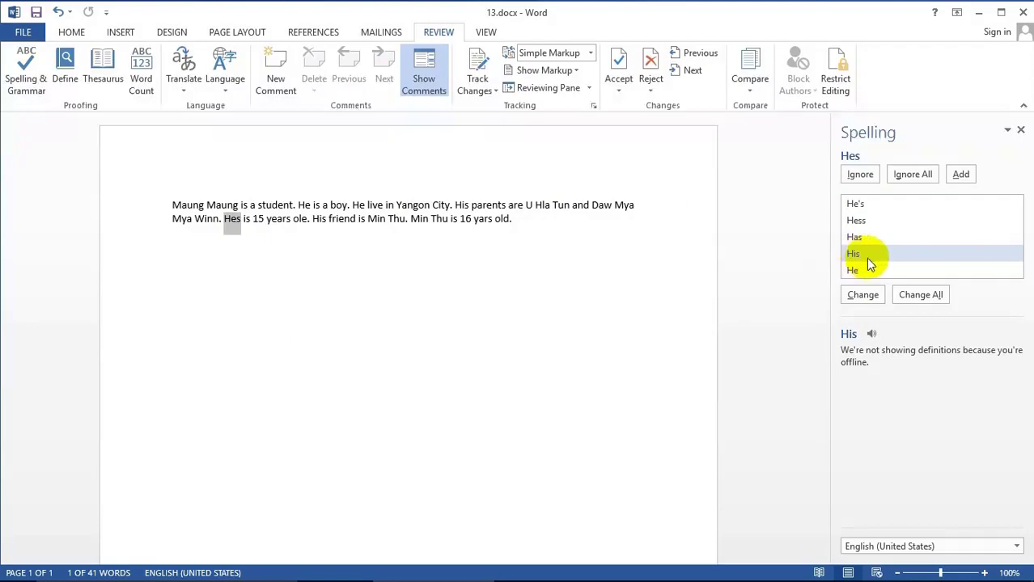
click(858, 296)
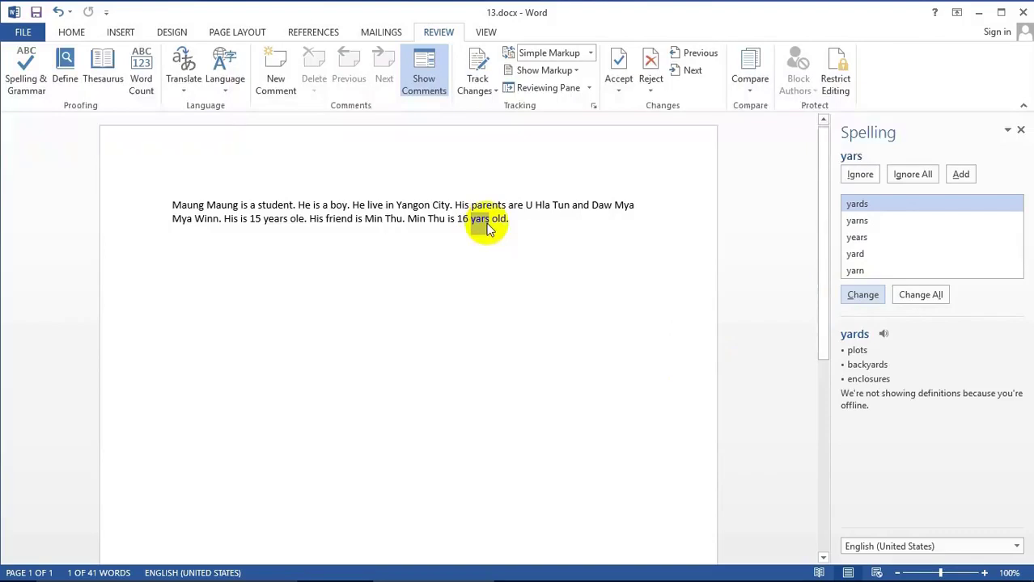
click(854, 238)
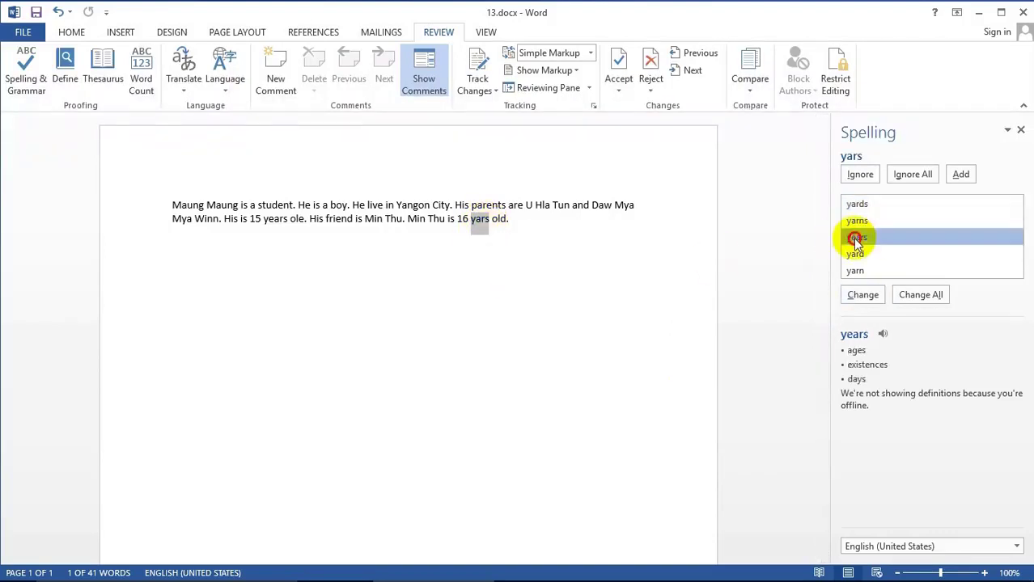
click(863, 296)
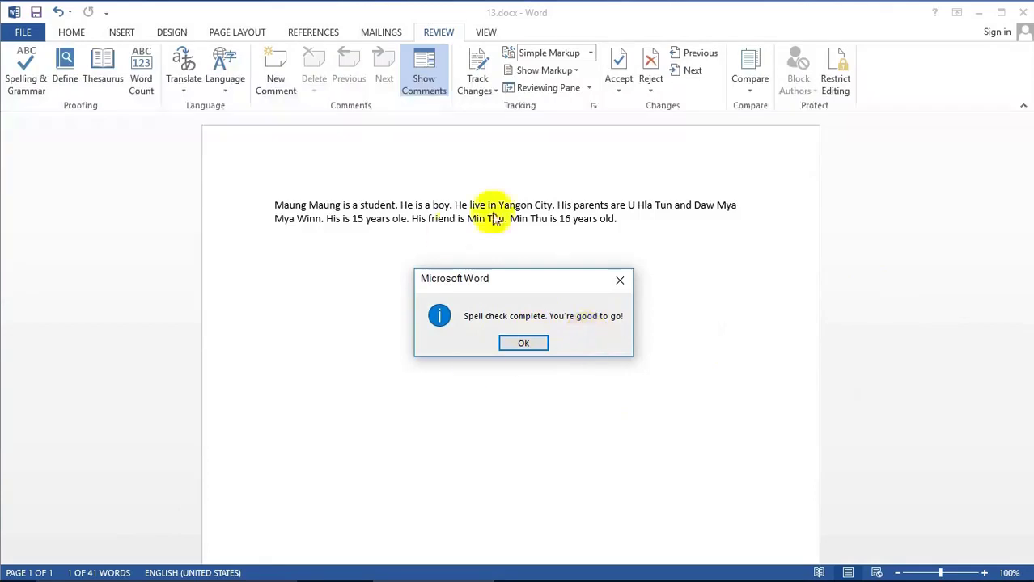
Step: Close the spell-check message and open the Footnote and Endnote dialog from References
click(522, 343)
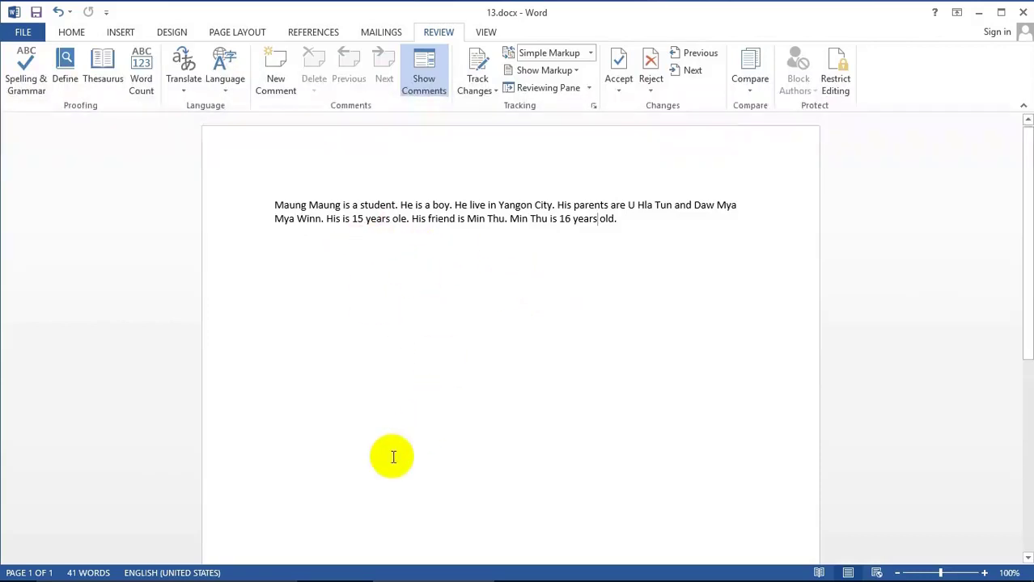
click(315, 32)
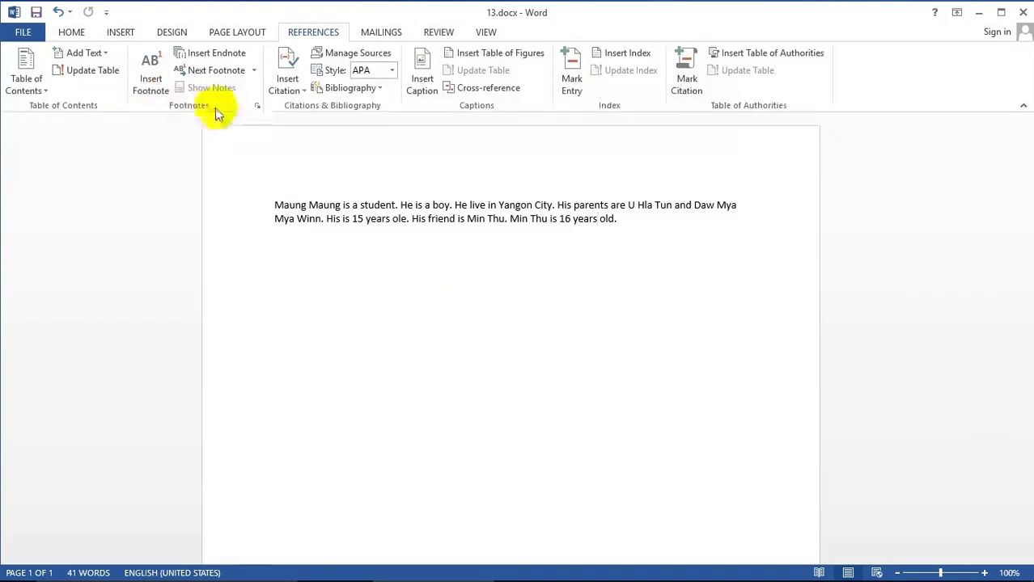
click(257, 108)
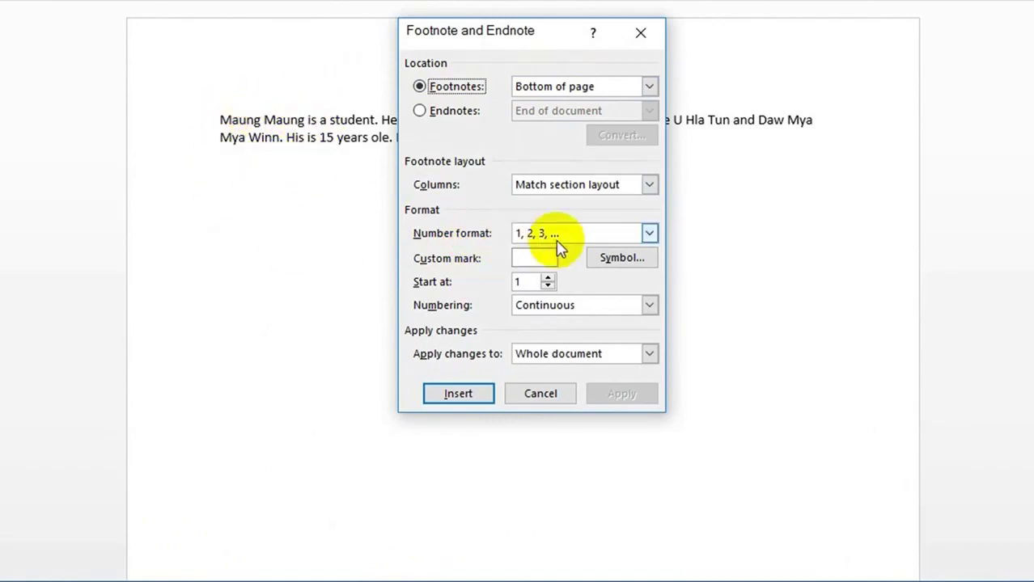
Step: Set footnotes to the 1, 2, 3 number format, restarting on each page, and apply the change
click(649, 234)
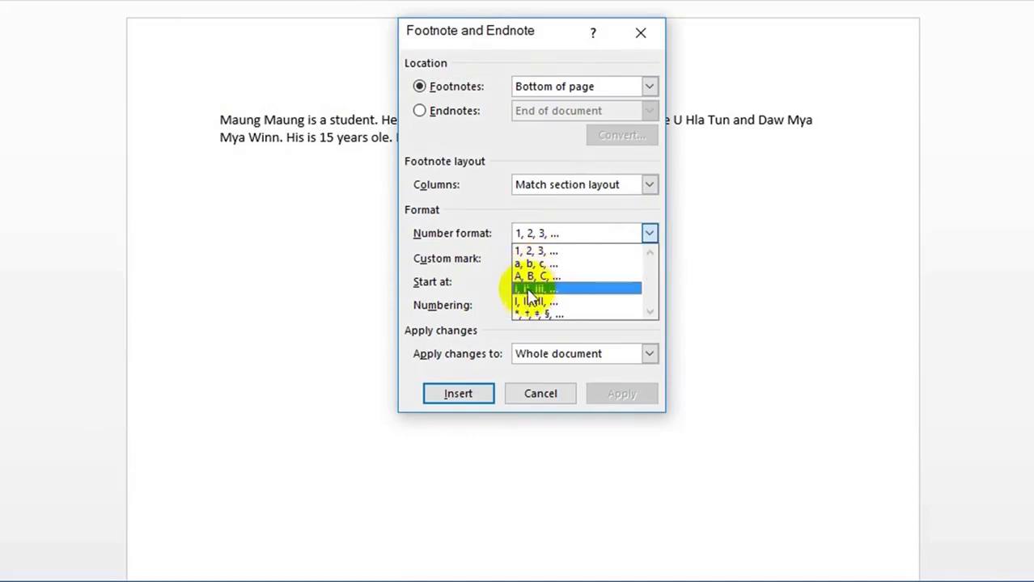
click(527, 252)
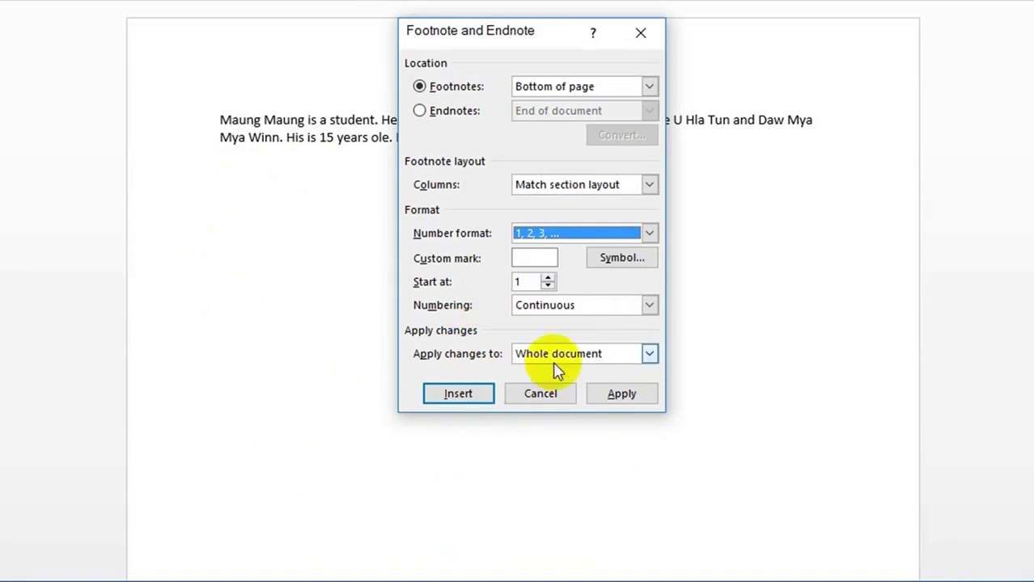
click(650, 306)
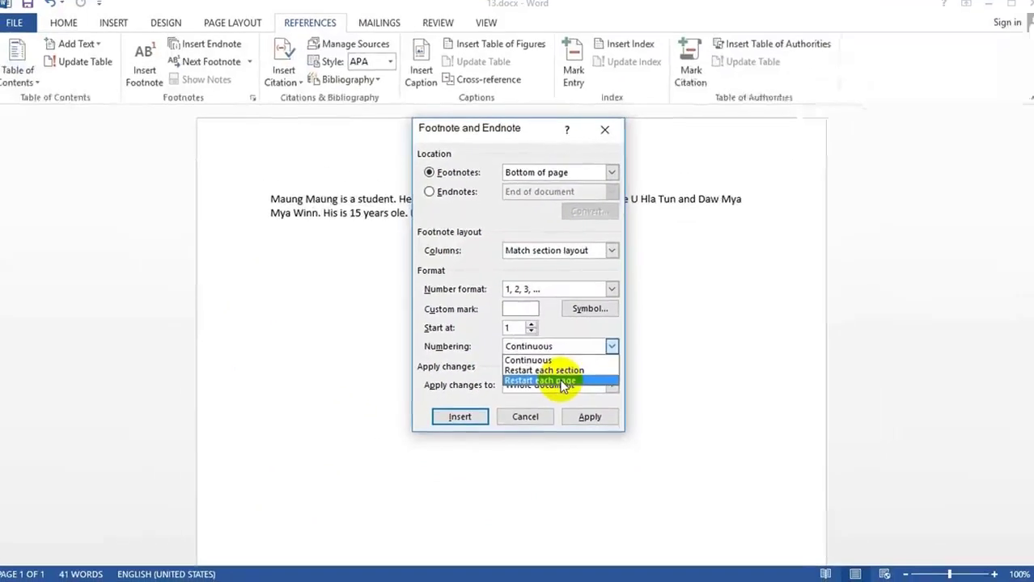
click(580, 358)
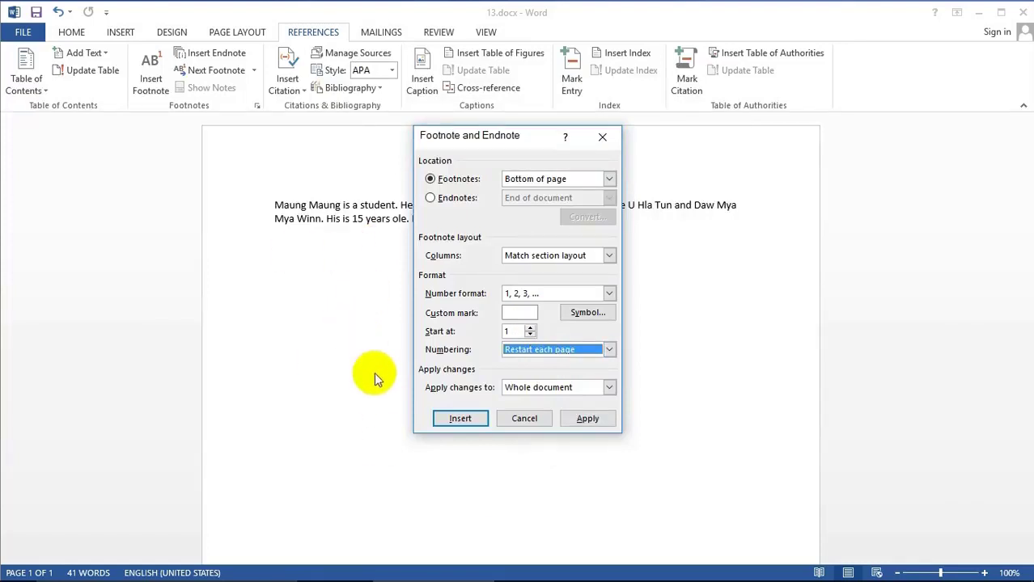
click(577, 419)
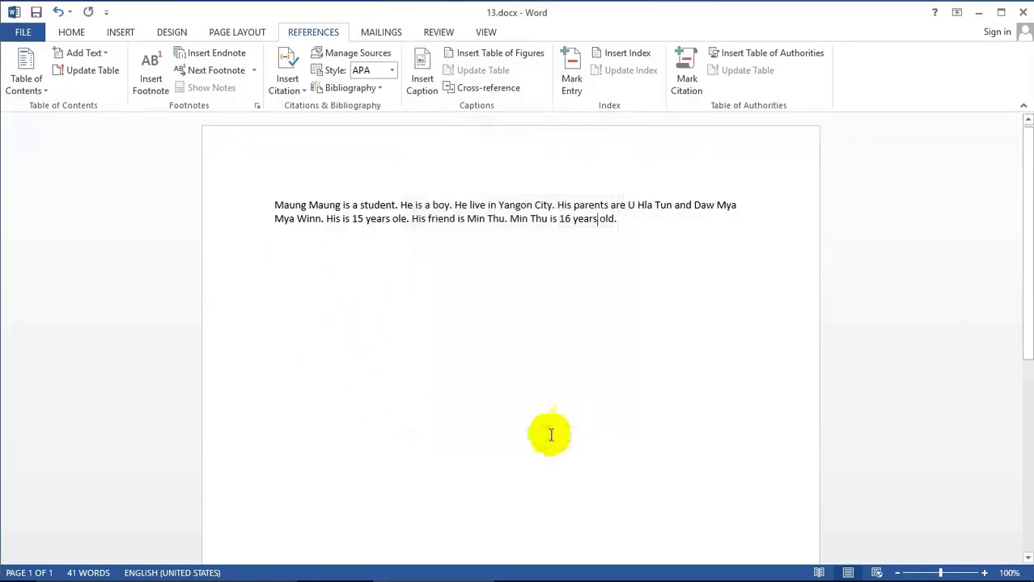
Step: Insert footnotes after 'student', 'Yangon City' and the final sentence, glossed ကျောင်းသား, မြို့တော်, အသက်
click(598, 220)
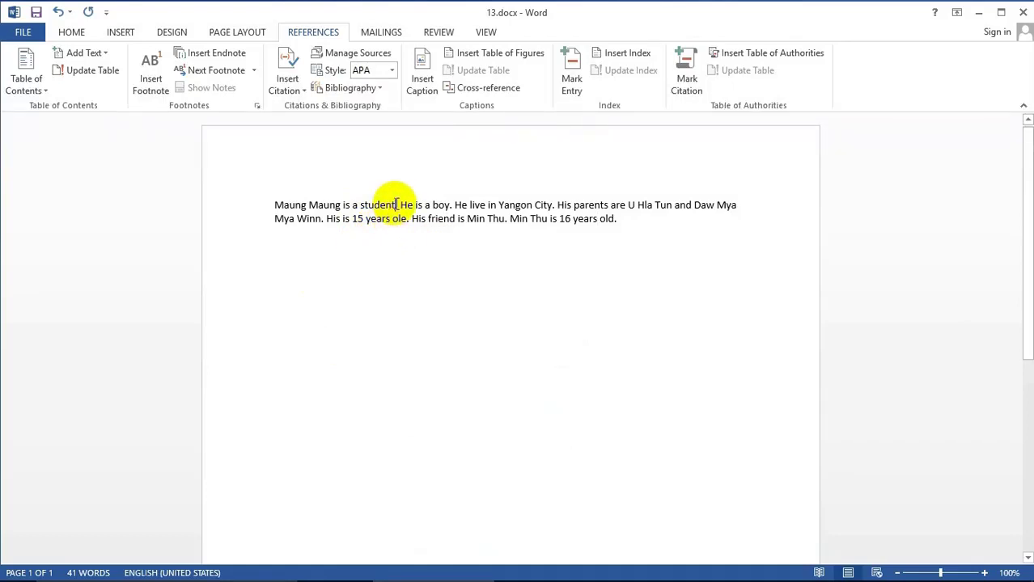
click(151, 78)
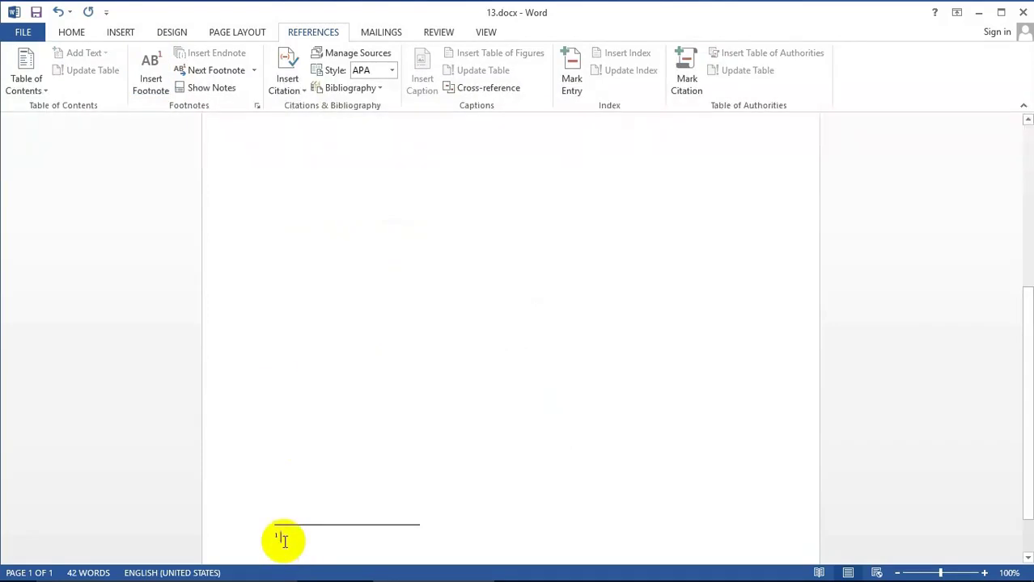
text(a)
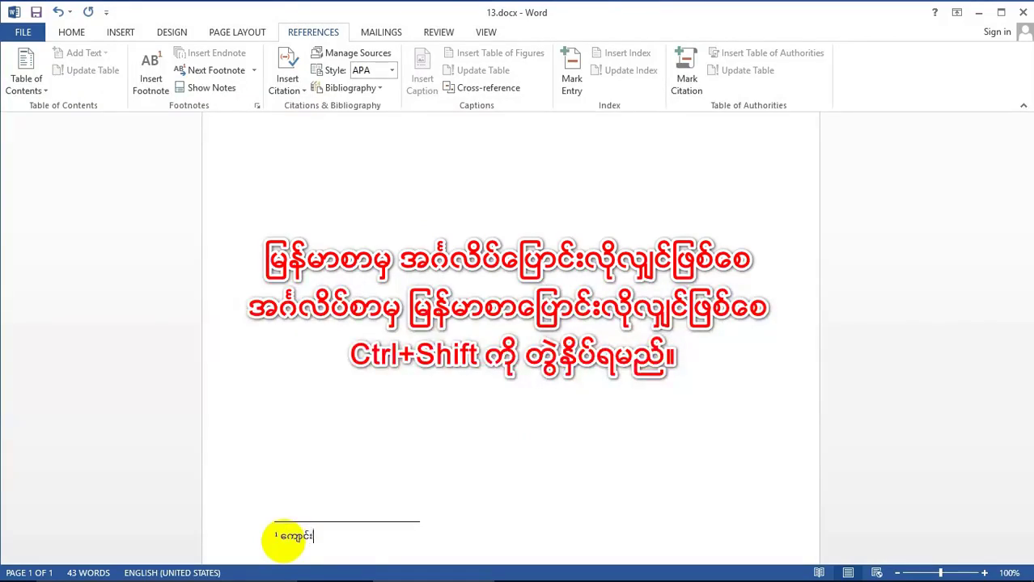
scroll(282, 430, up, 1)
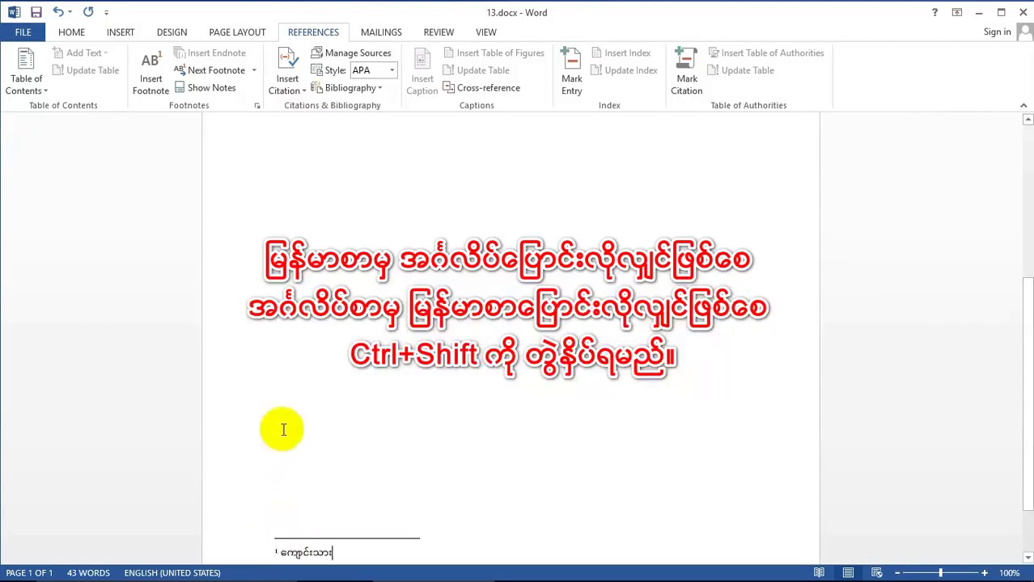
scroll(282, 430, up, 5)
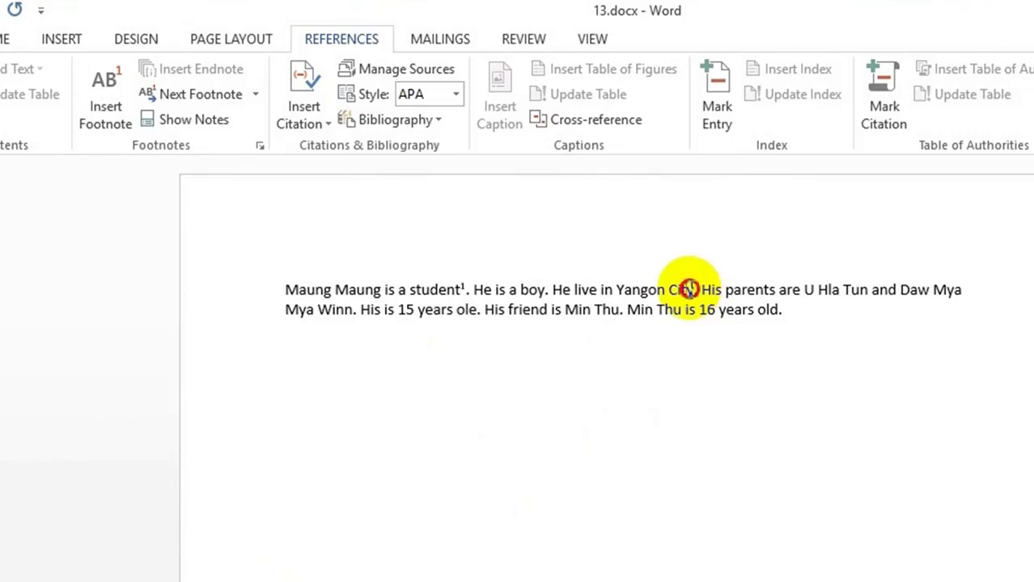
click(688, 289)
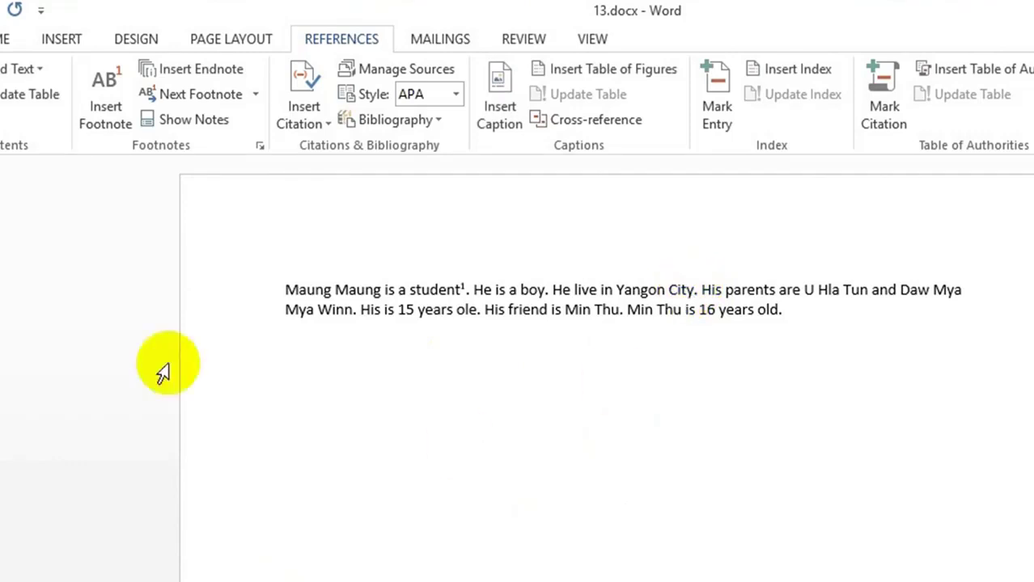
click(114, 84)
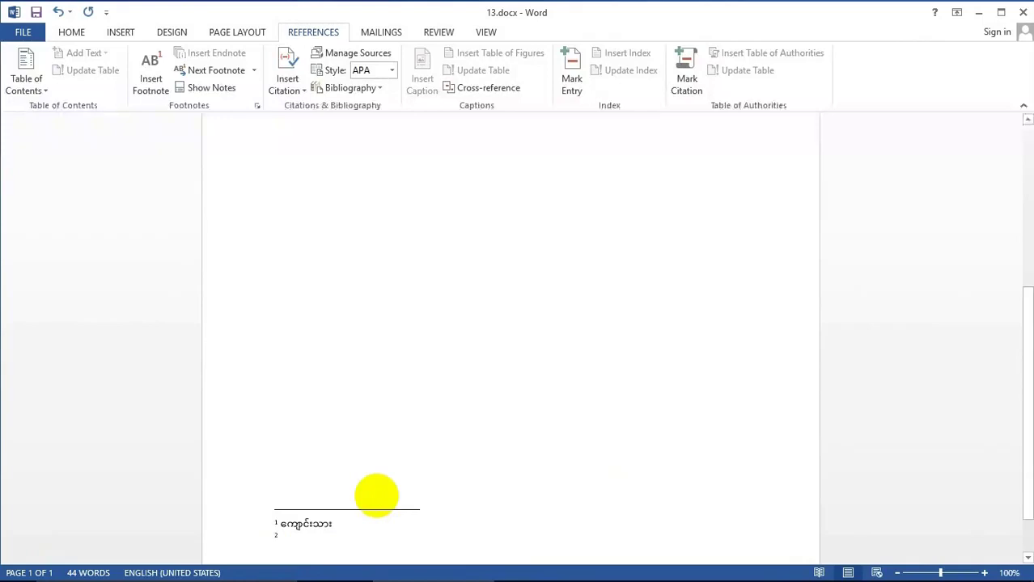
text(မြေတော်)
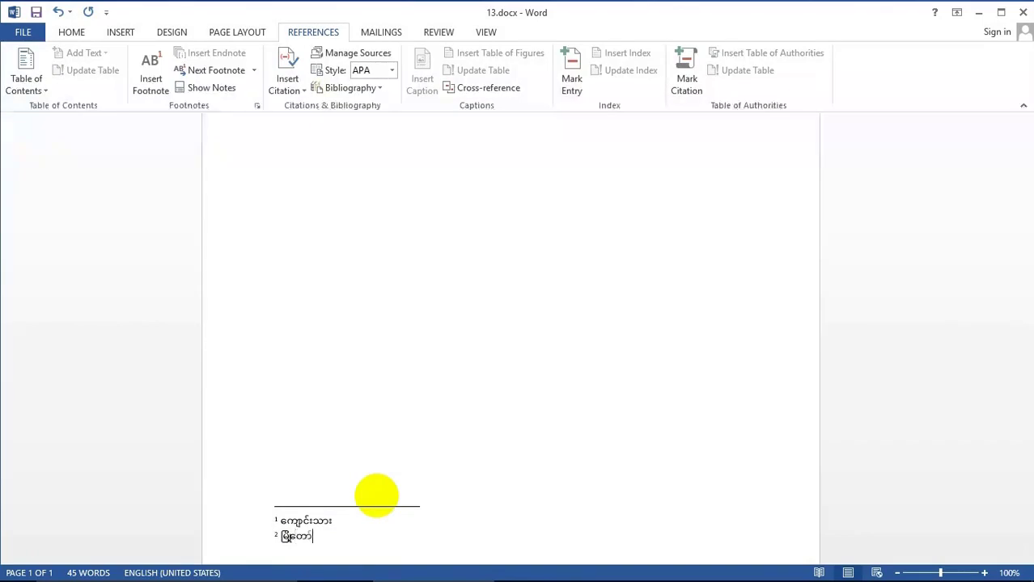
scroll(466, 325, up, 3)
scroll(466, 330, up, 2)
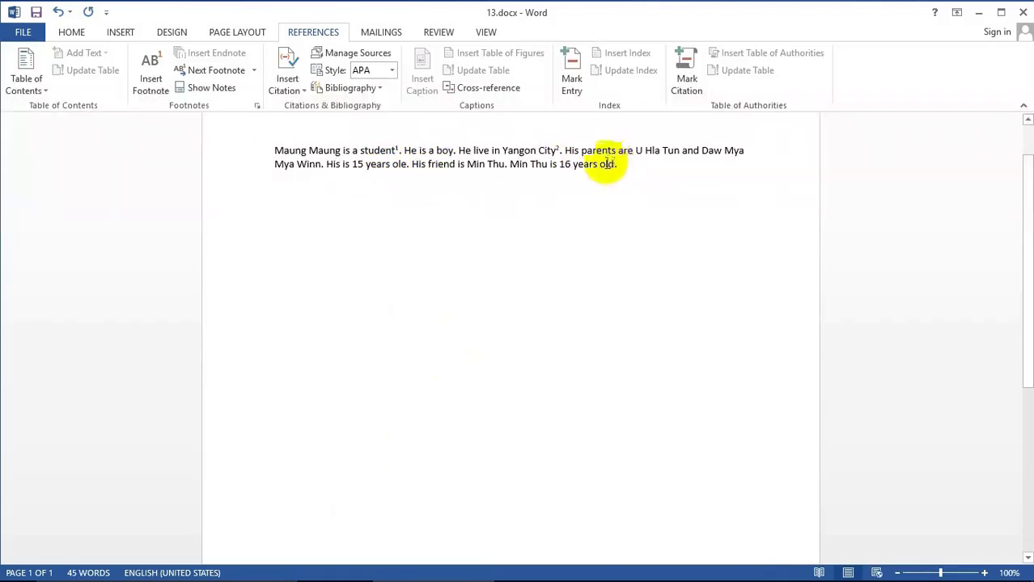
click(616, 164)
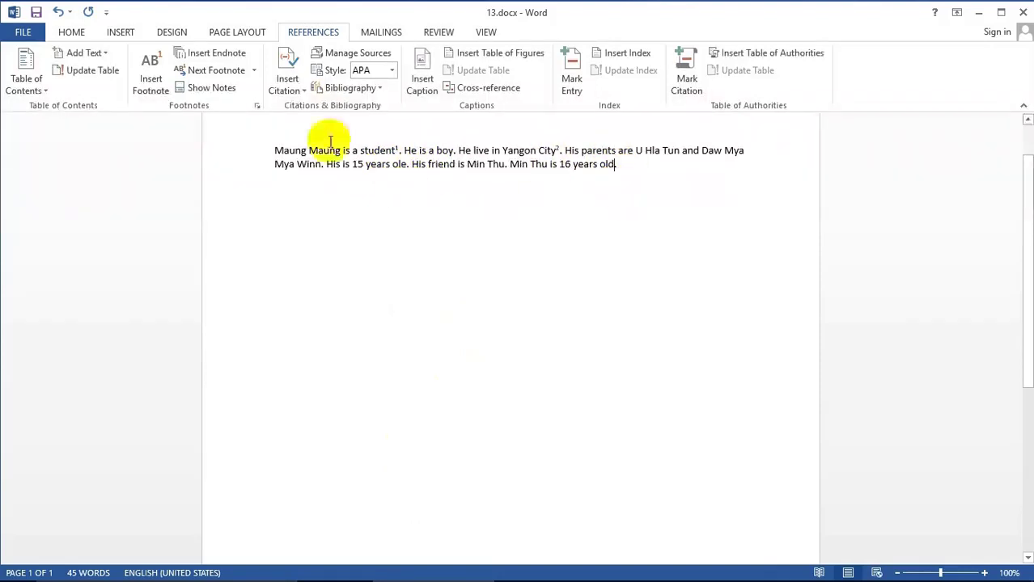
click(151, 81)
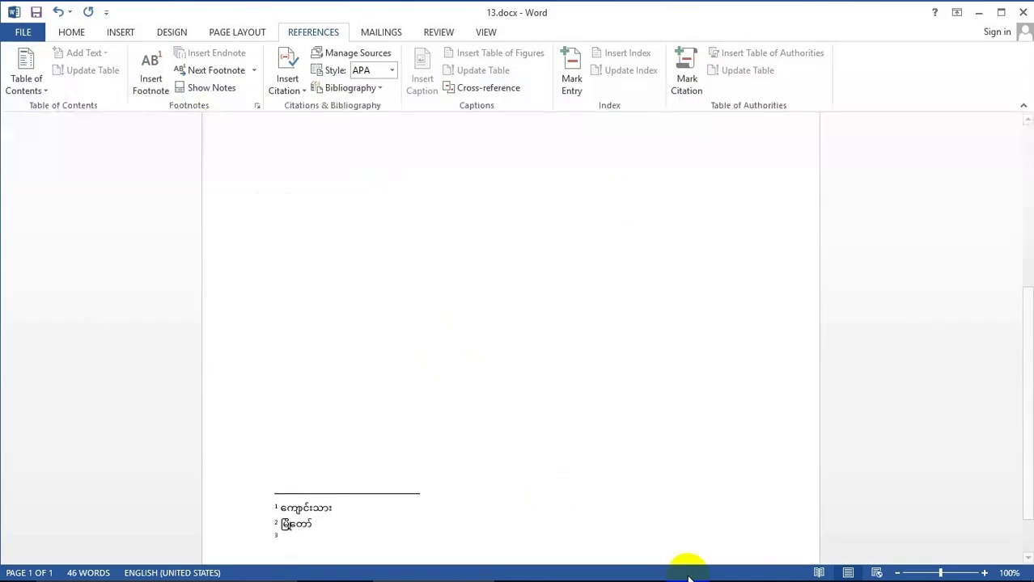
text(အသက်)
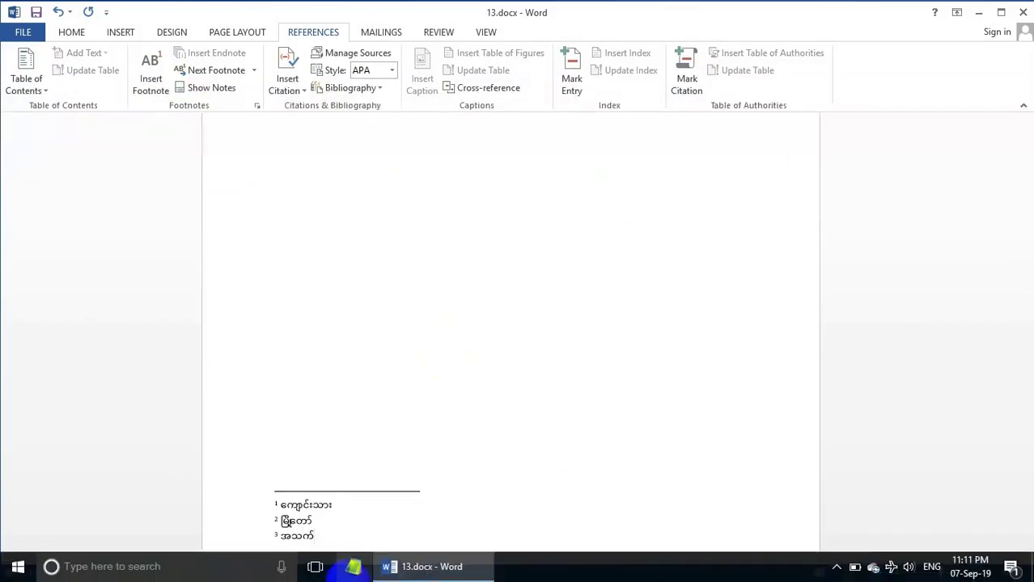
Step: Change the footnote location to Below text and apply the setting
click(257, 105)
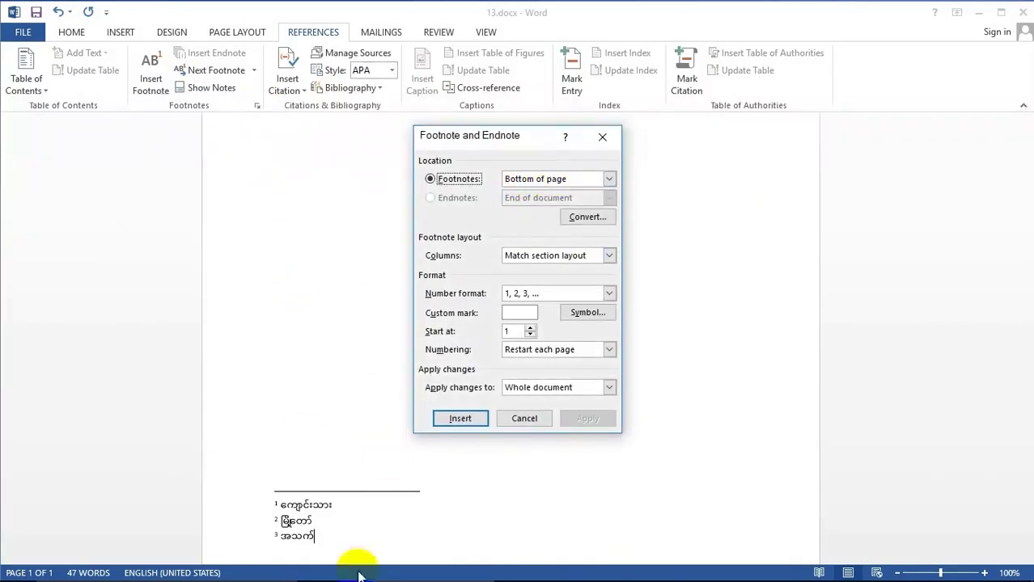
click(609, 178)
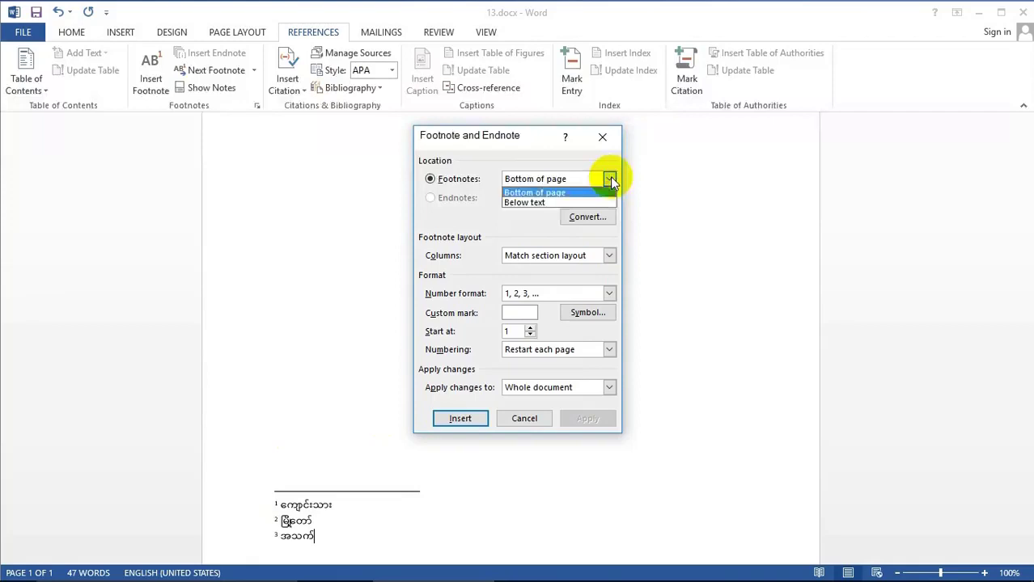
click(528, 202)
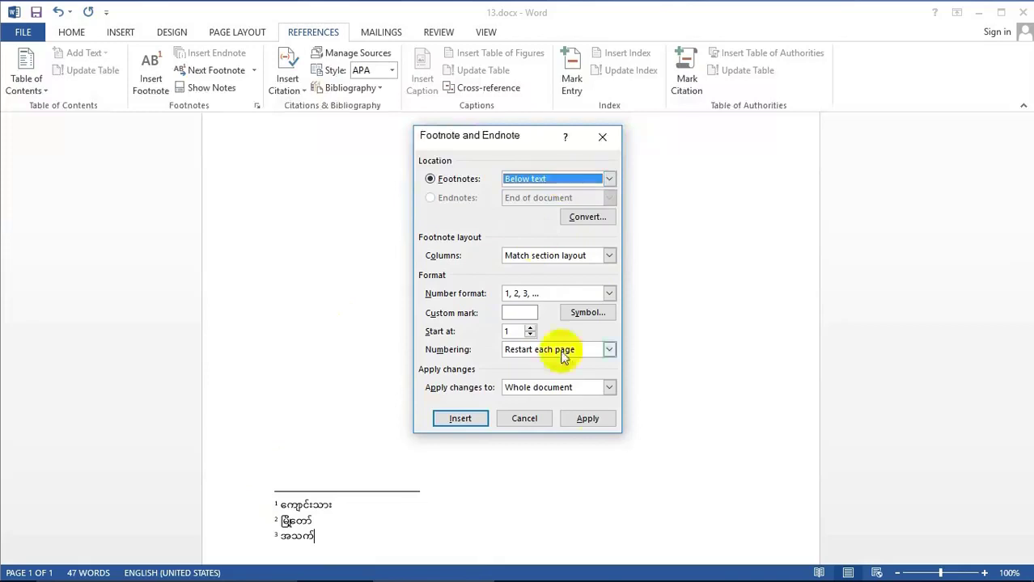
click(588, 419)
Step: Insert a footnote after 'parents' reading မိဘ
scroll(456, 344, up, 3)
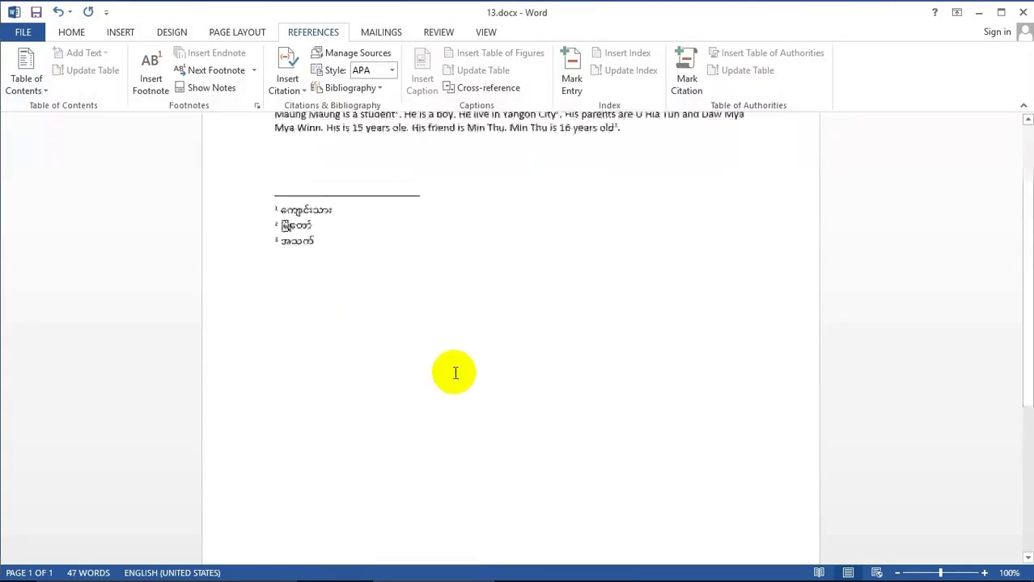
scroll(452, 371, up, 2)
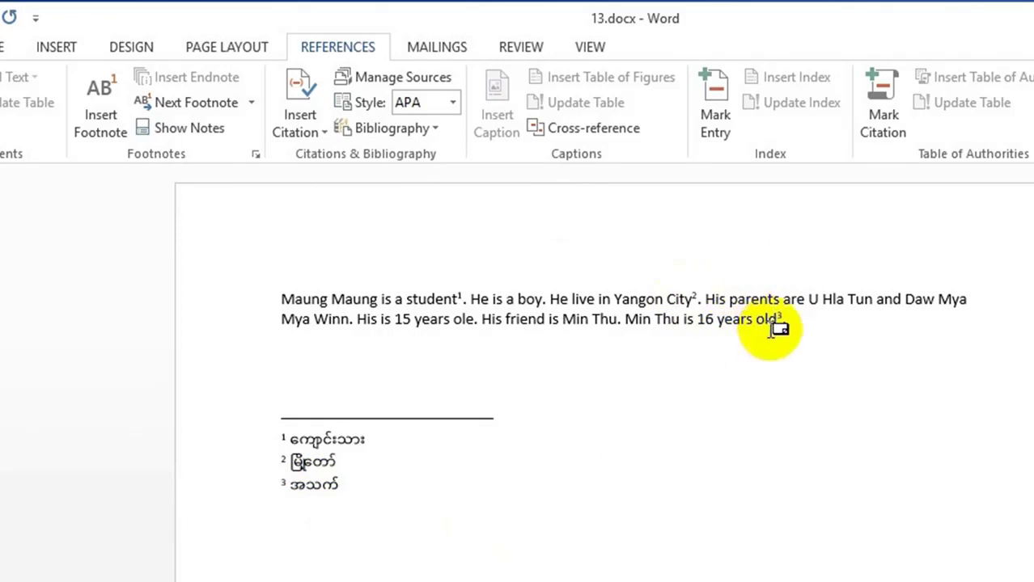
click(779, 298)
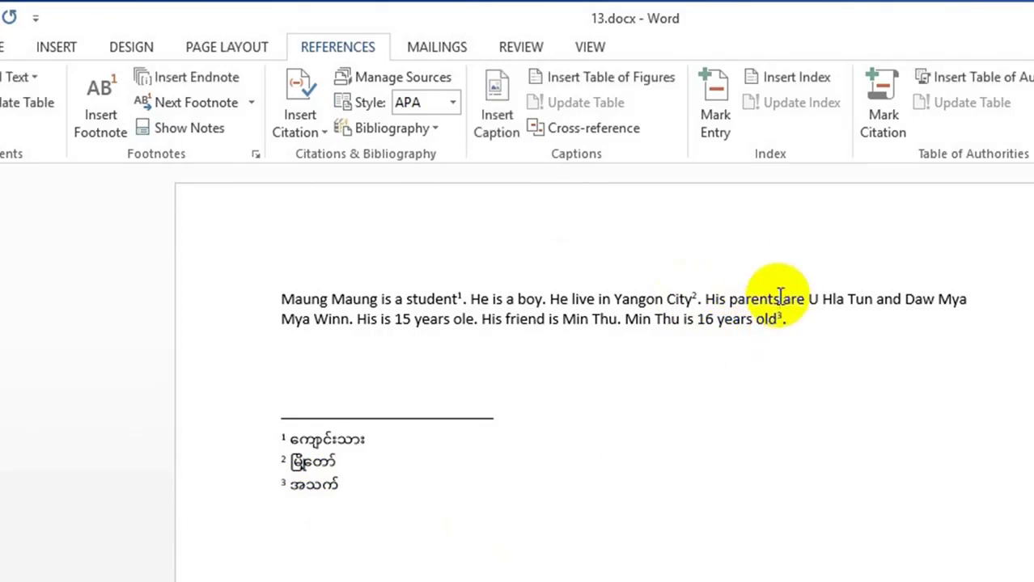
click(95, 105)
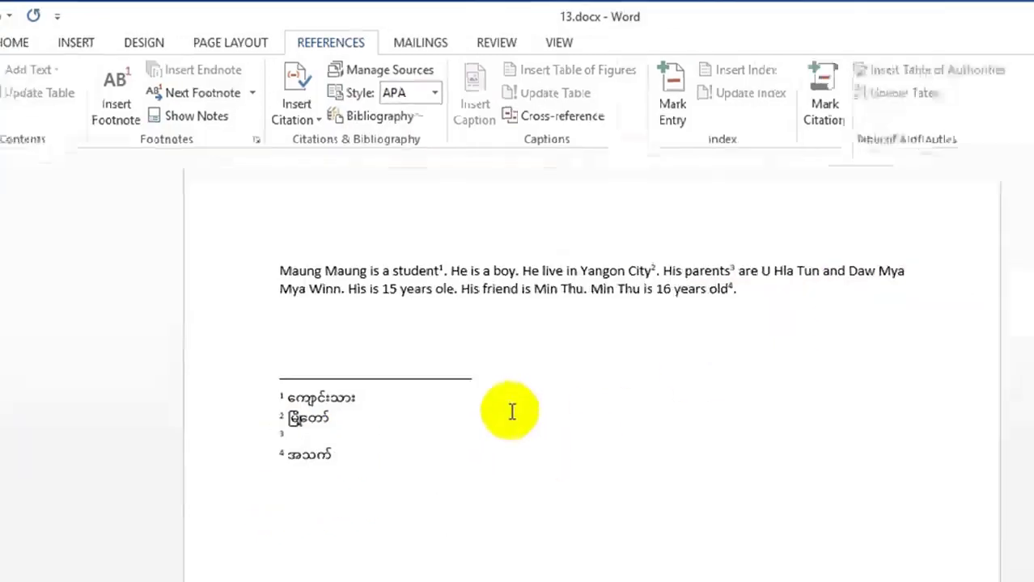
text(မိဘ)
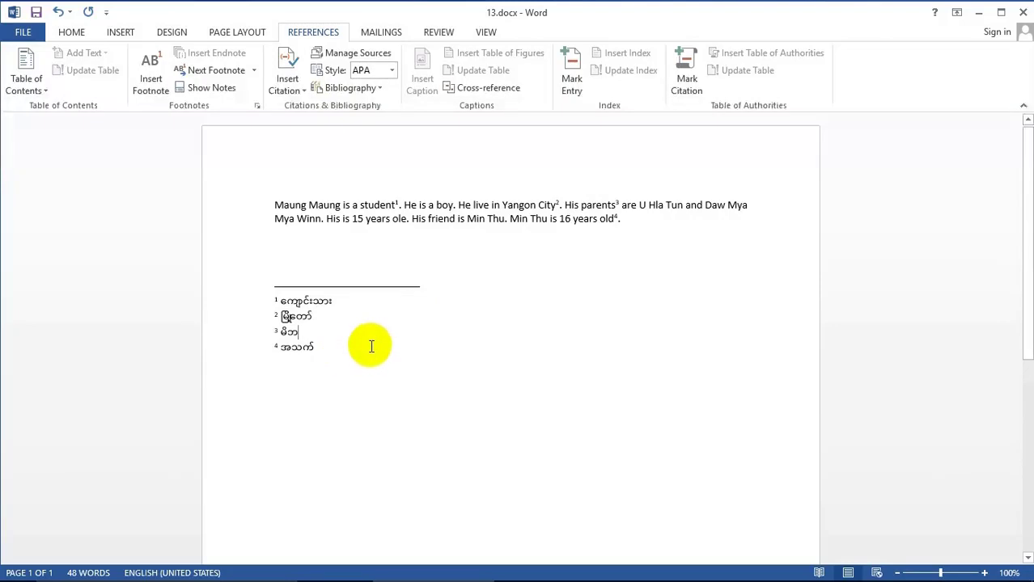
Step: Insert a page break after the paragraph and generate sample text on page 2 with =rand(1,5)
click(628, 220)
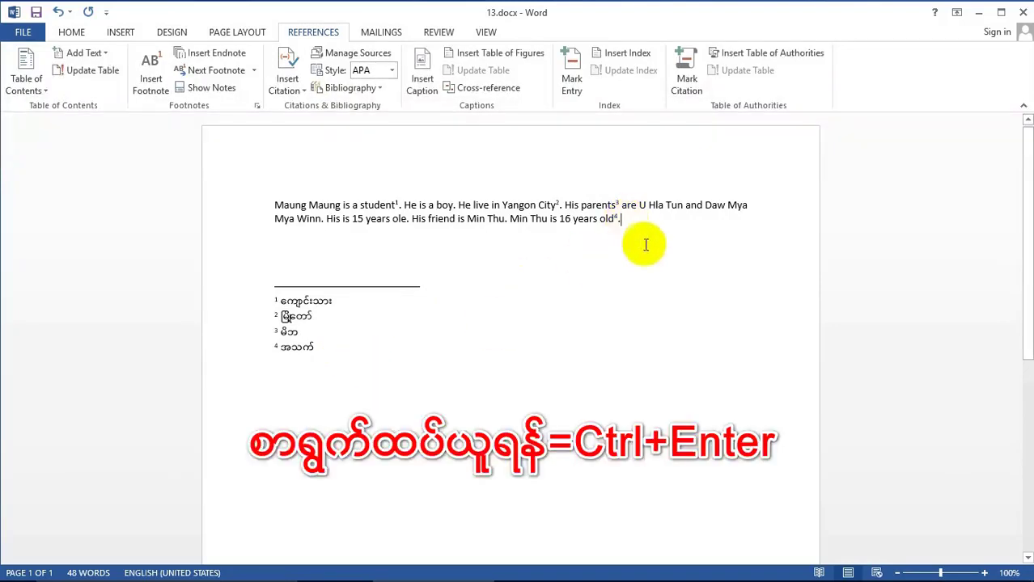
key(ctrl+Return)
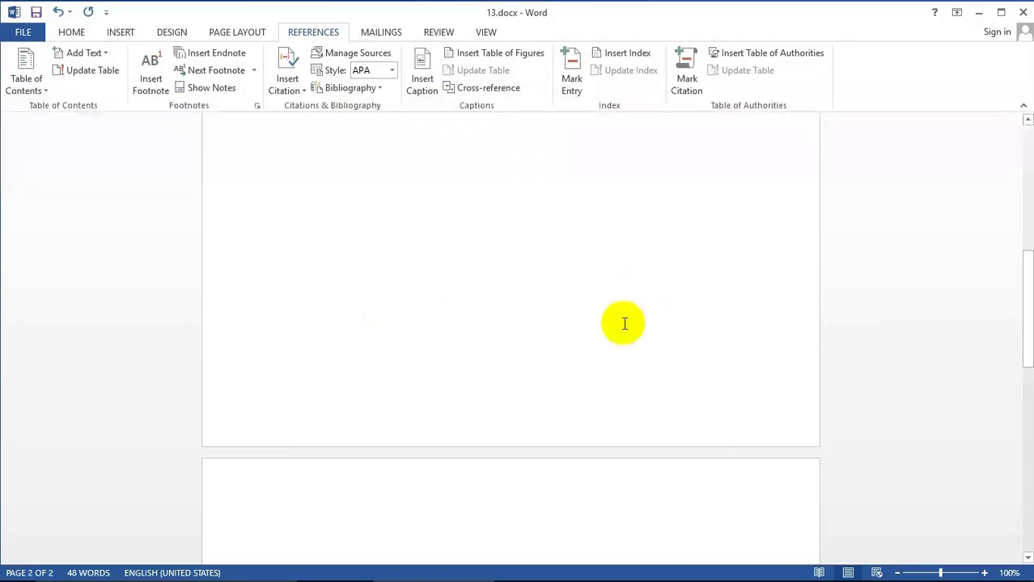
scroll(487, 444, down, 1)
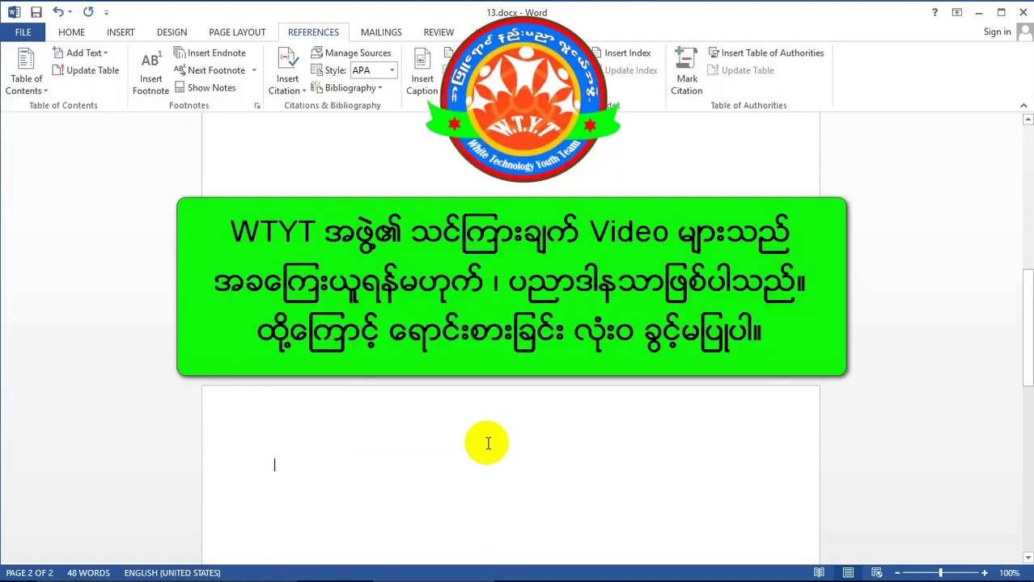
text(=rand(1,)
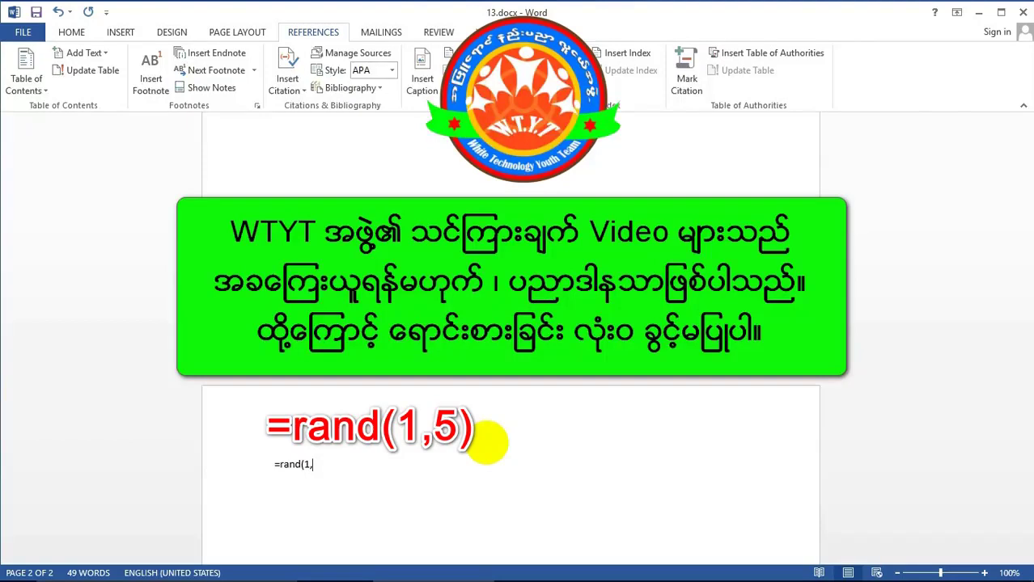
text())
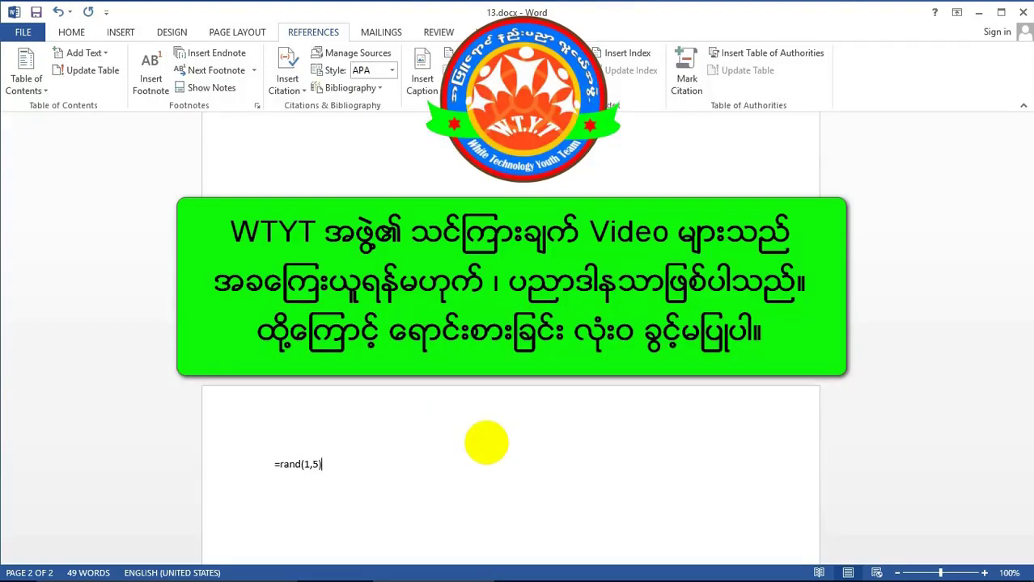
key(Return)
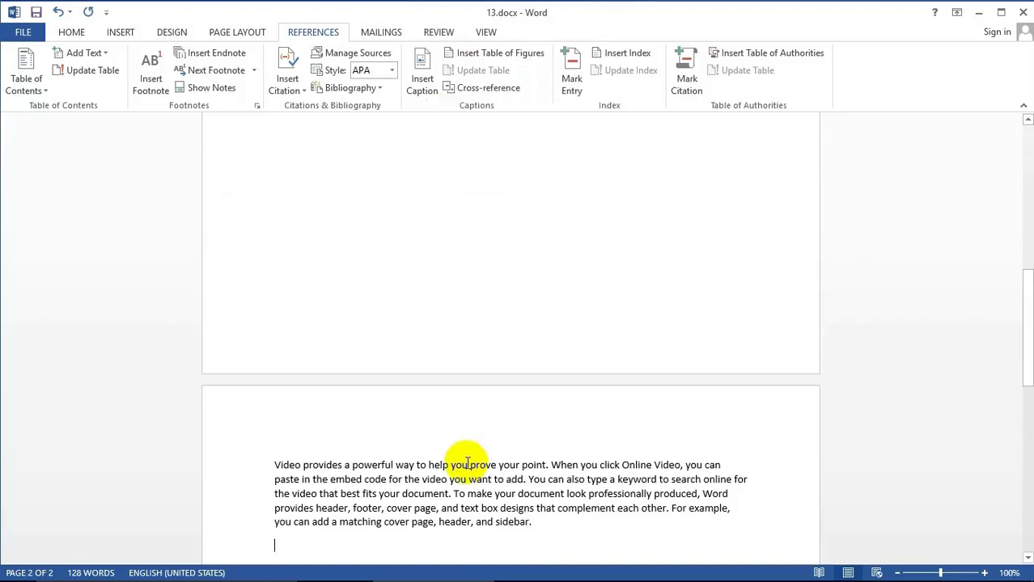
scroll(467, 463, up, 10)
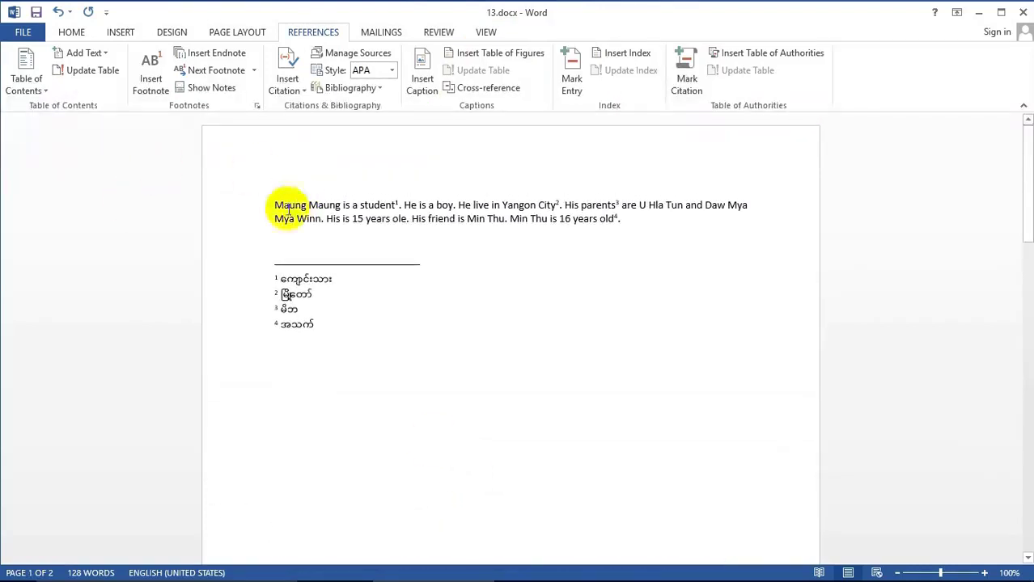
Step: Mark the word 'student' on page 1 as an index entry
click(327, 206)
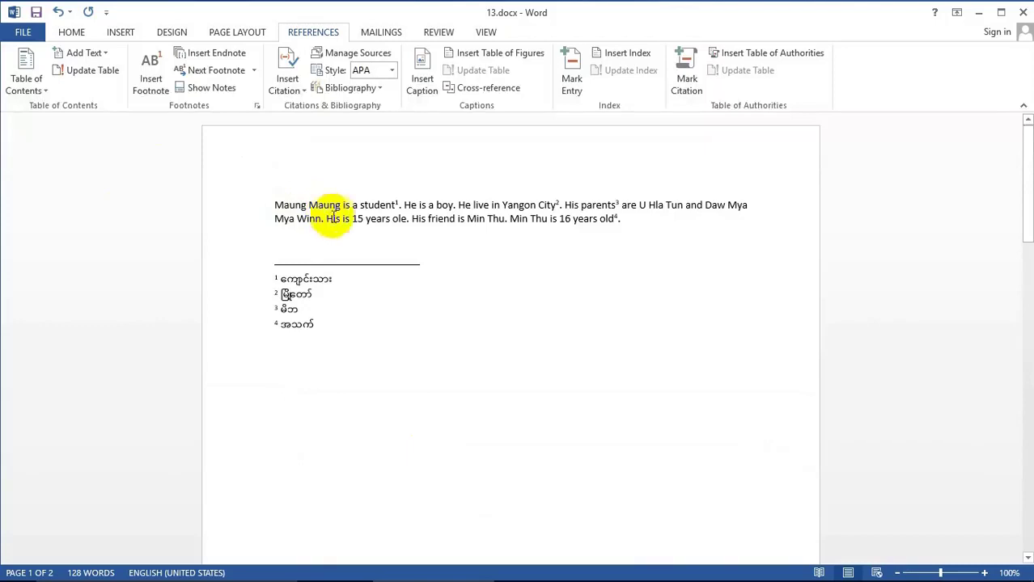
mouse_move(367, 209)
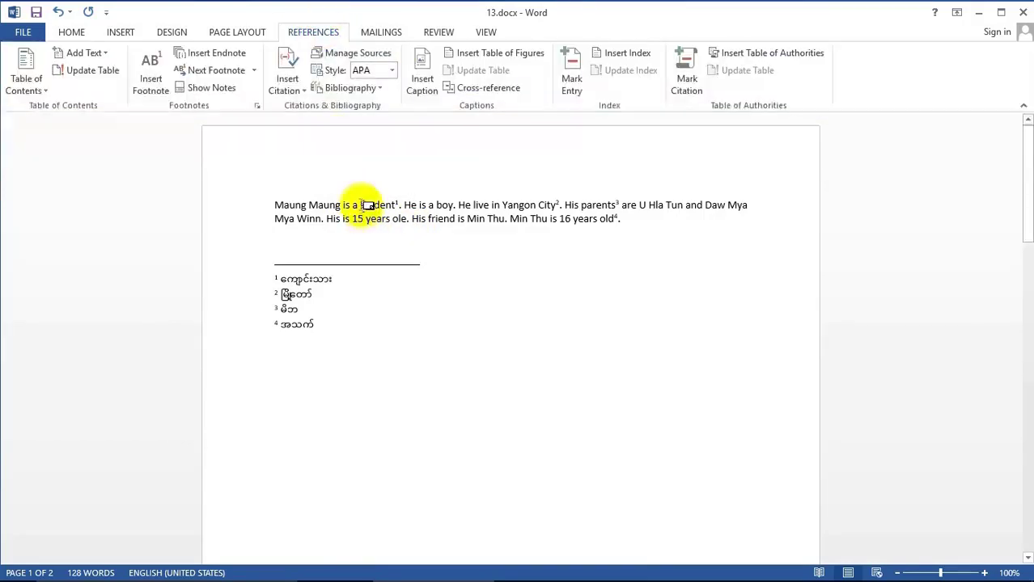
drag(361, 205, 387, 205)
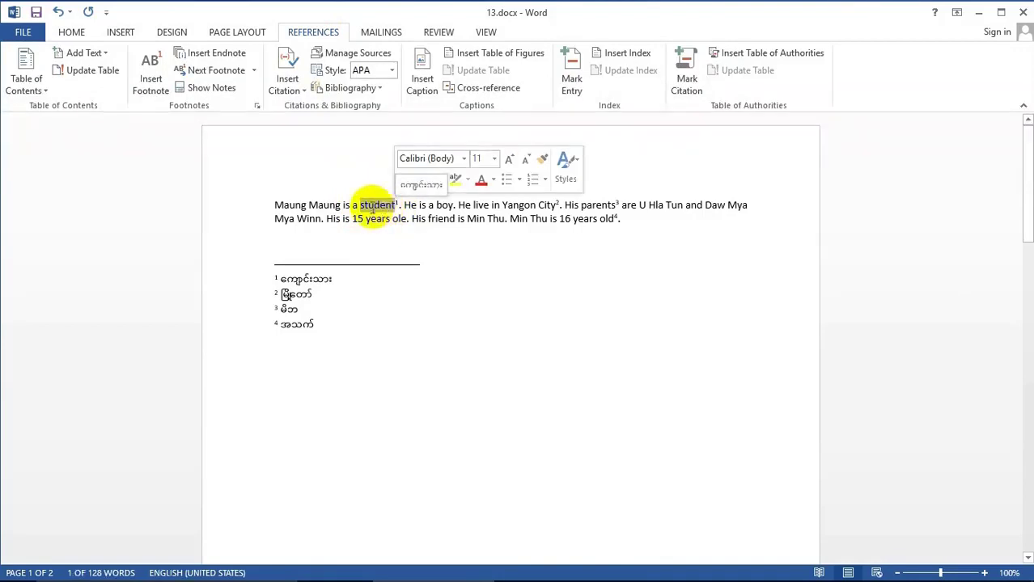
click(571, 66)
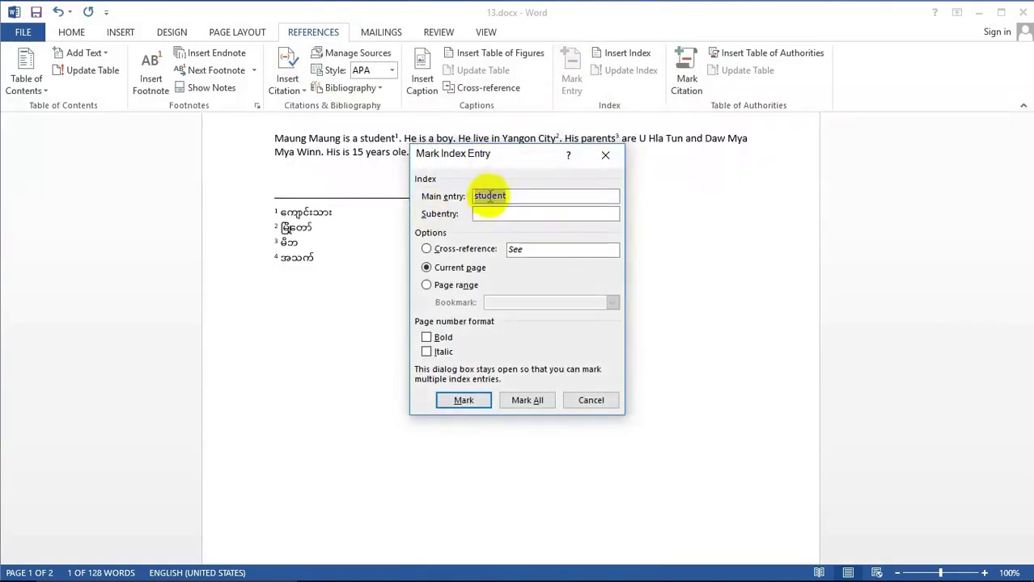
click(477, 407)
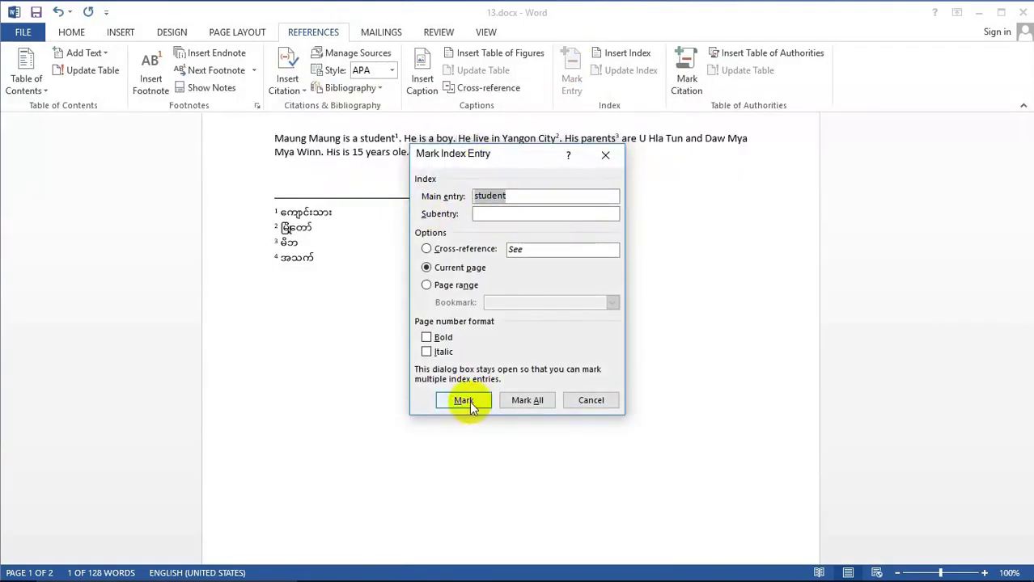
click(469, 402)
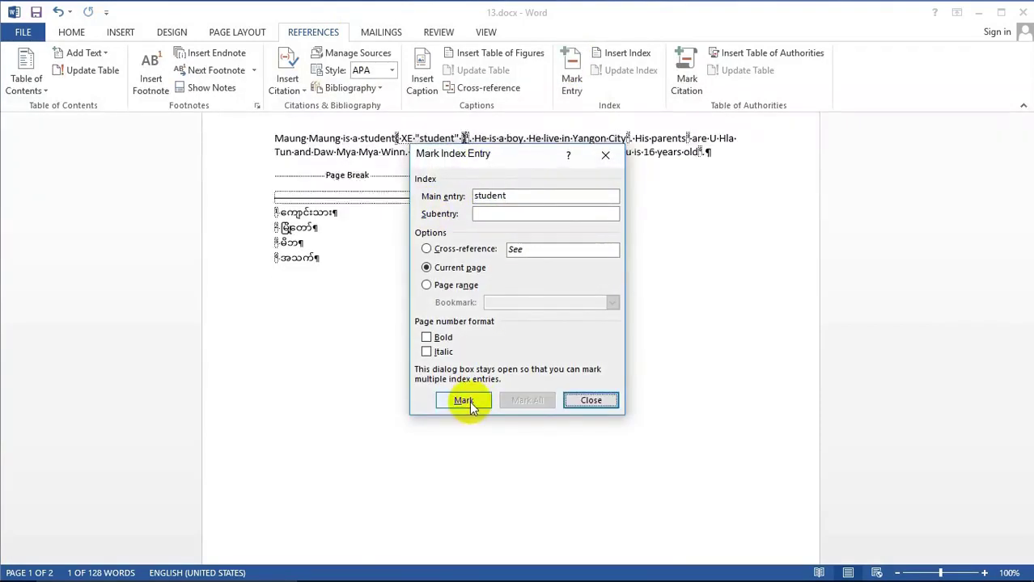
click(590, 401)
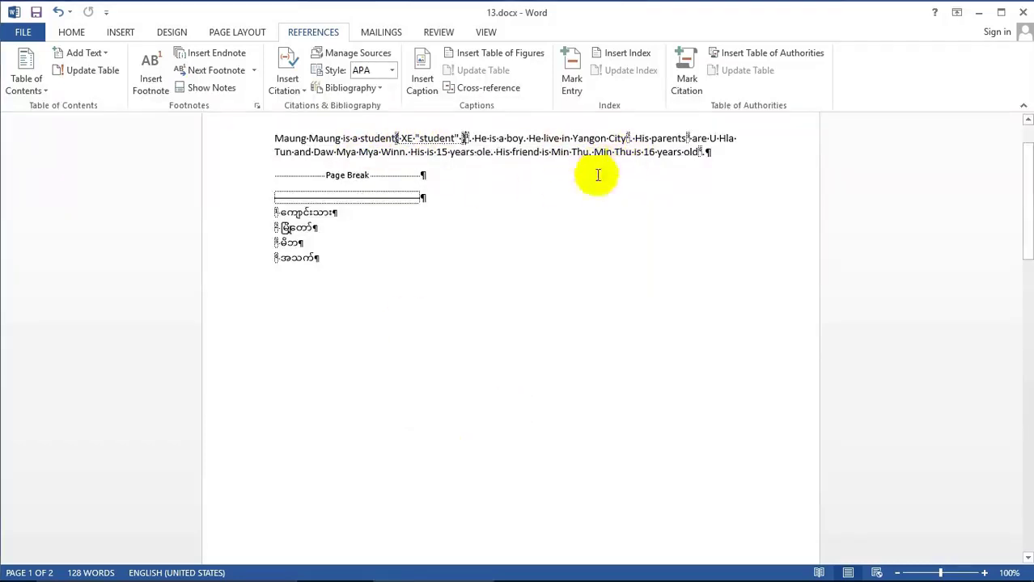
Step: Mark the words 'boy' and 'Yangon' as index entries
double_click(517, 139)
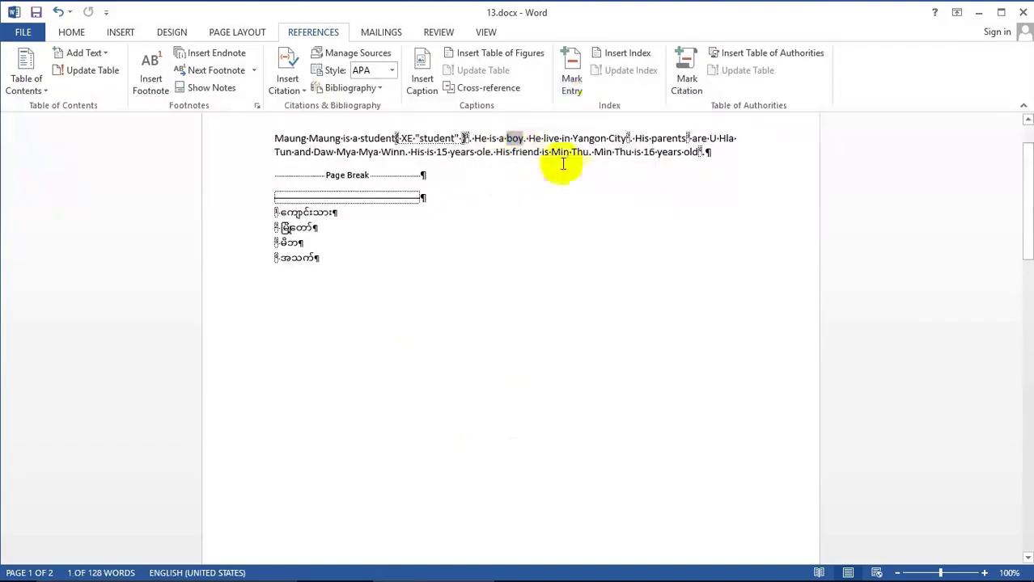
click(574, 65)
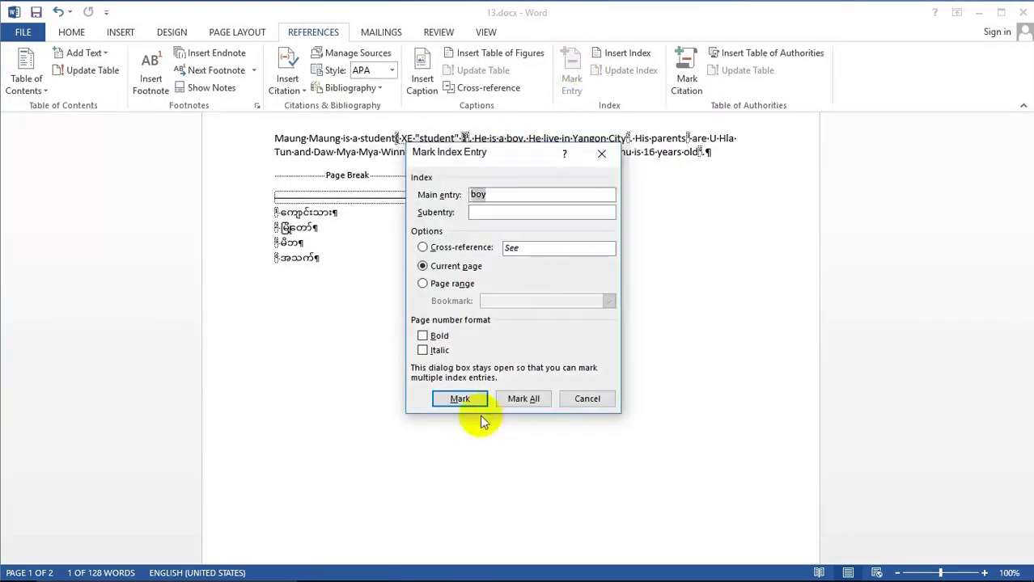
click(468, 400)
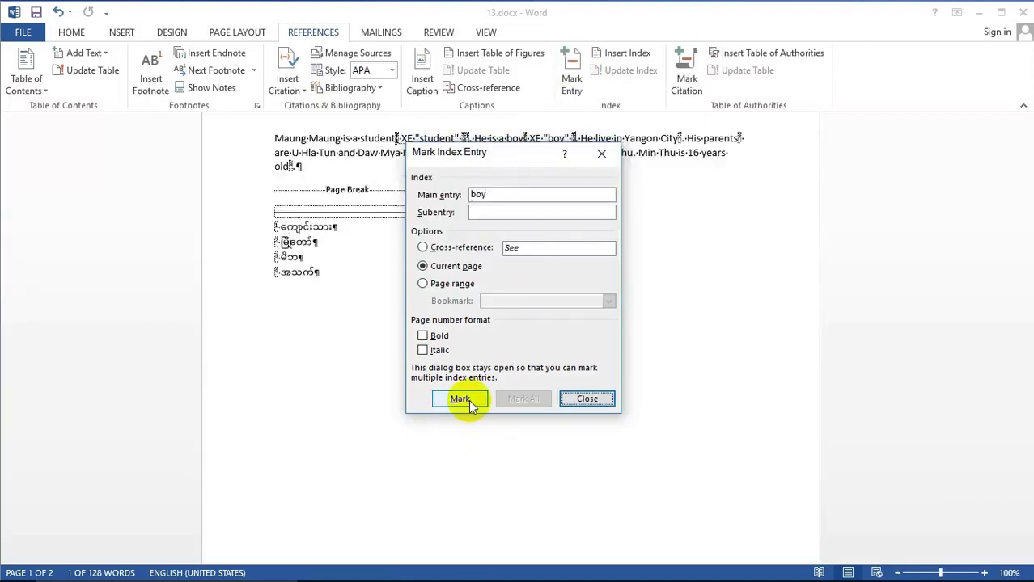
click(586, 398)
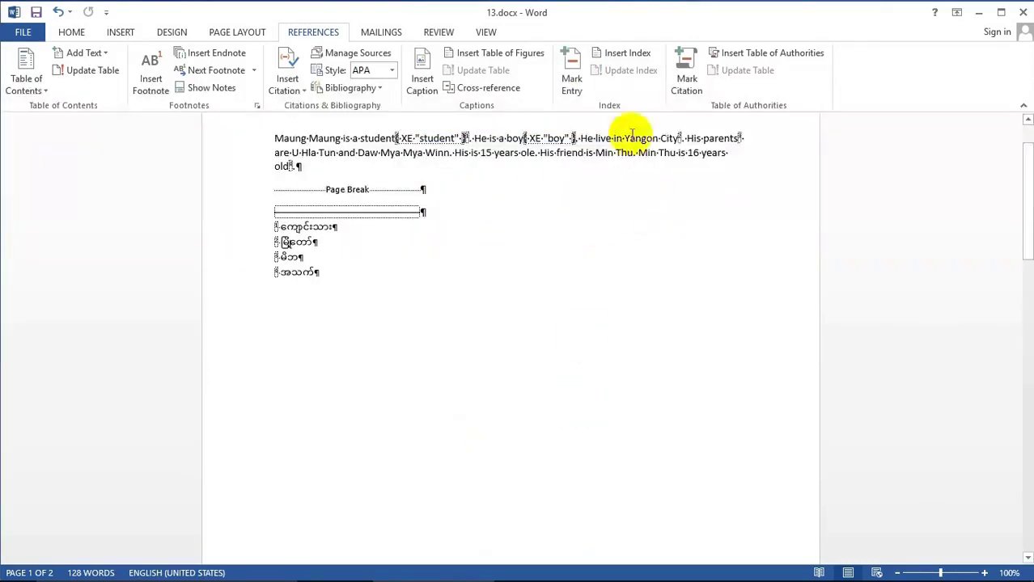
drag(624, 138, 654, 137)
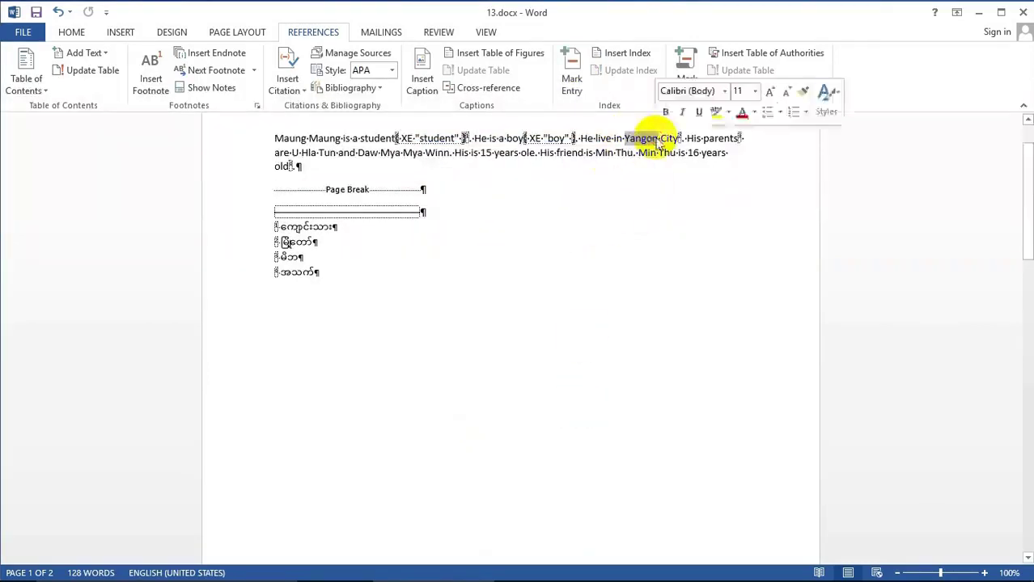
click(575, 73)
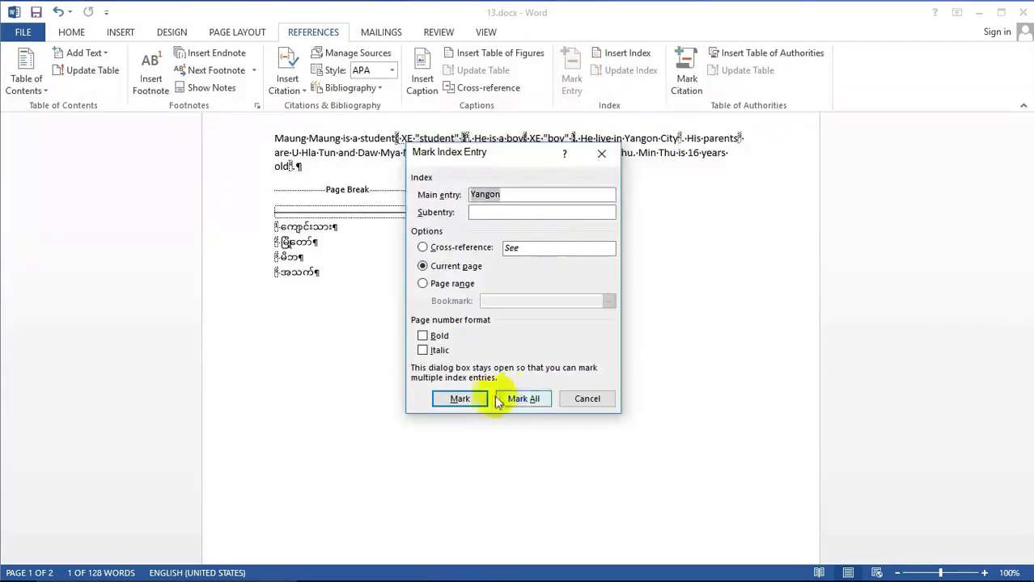
click(466, 397)
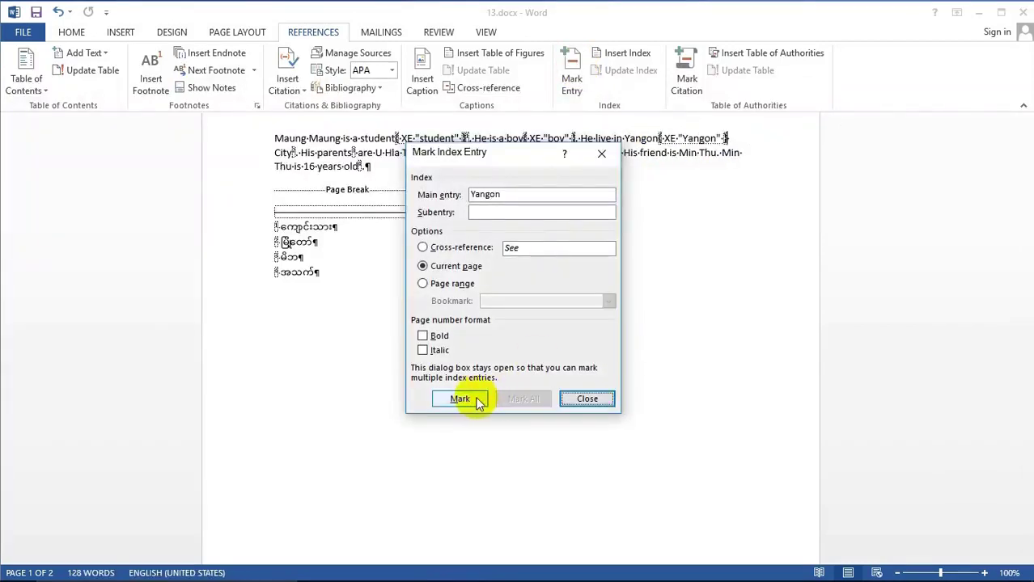
click(582, 398)
key(ctrl+shift+Right)
key(ctrl+shift+Right)
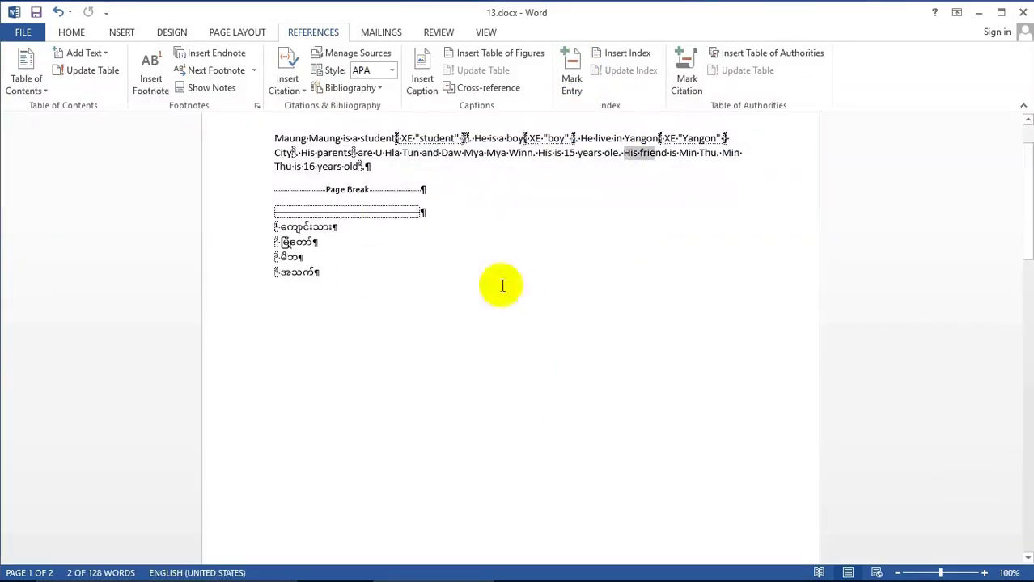
click(484, 283)
Step: Mark the word 'Video' on page 2 as an index entry
scroll(517, 223, down, 2)
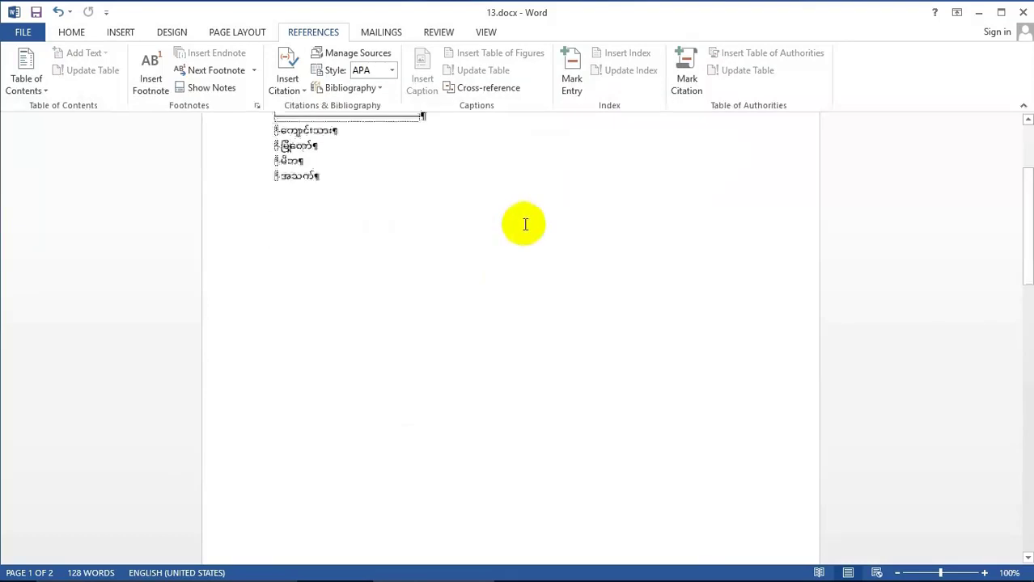
scroll(526, 225, down, 5)
scroll(525, 230, down, 5)
scroll(524, 235, down, 3)
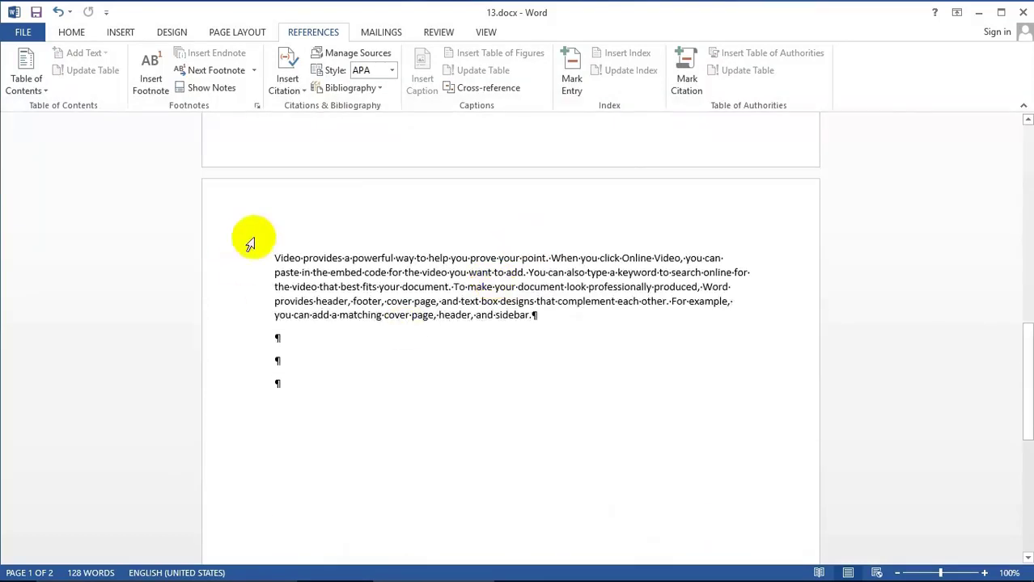
double_click(291, 257)
click(571, 77)
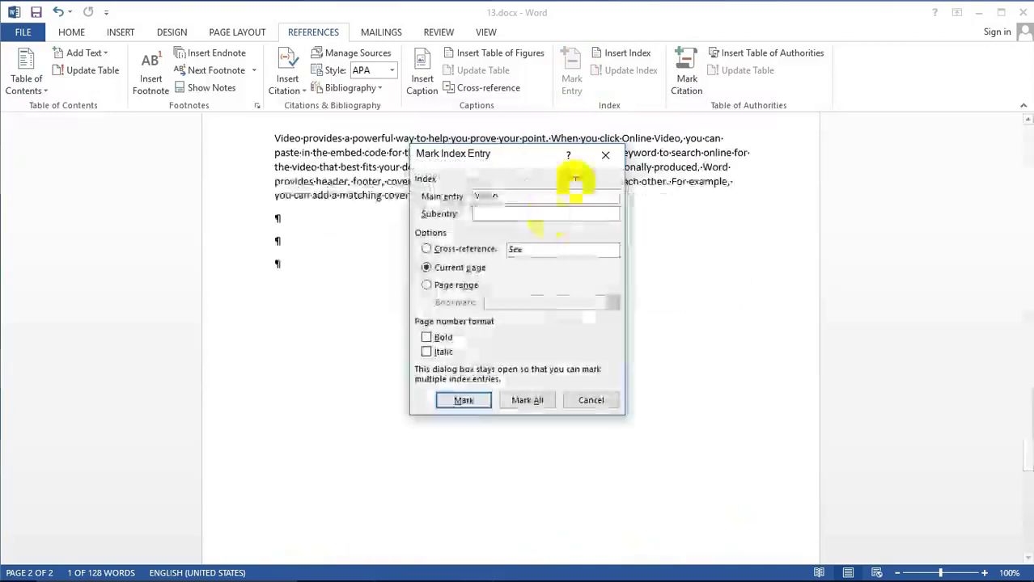
click(464, 402)
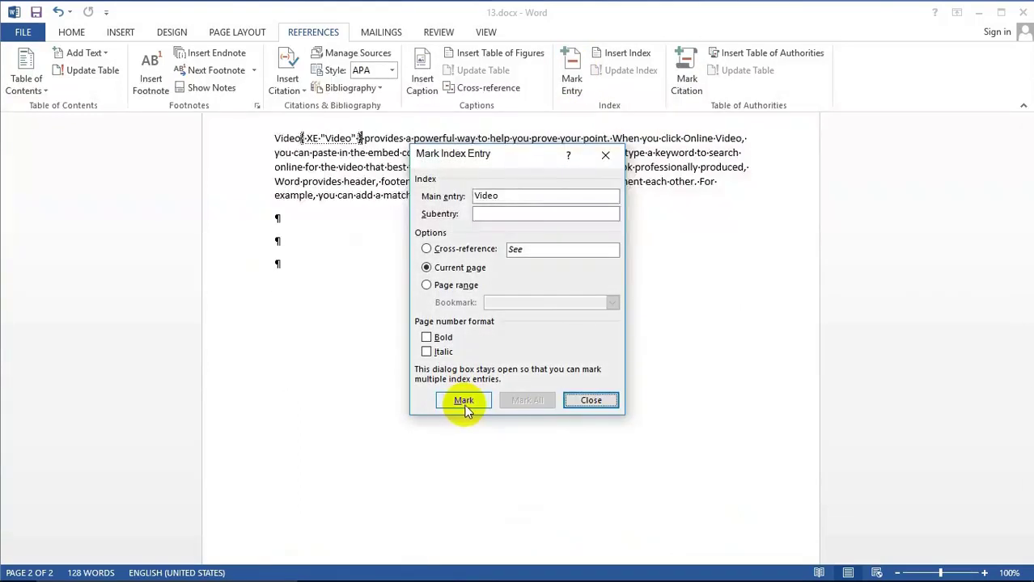
click(591, 400)
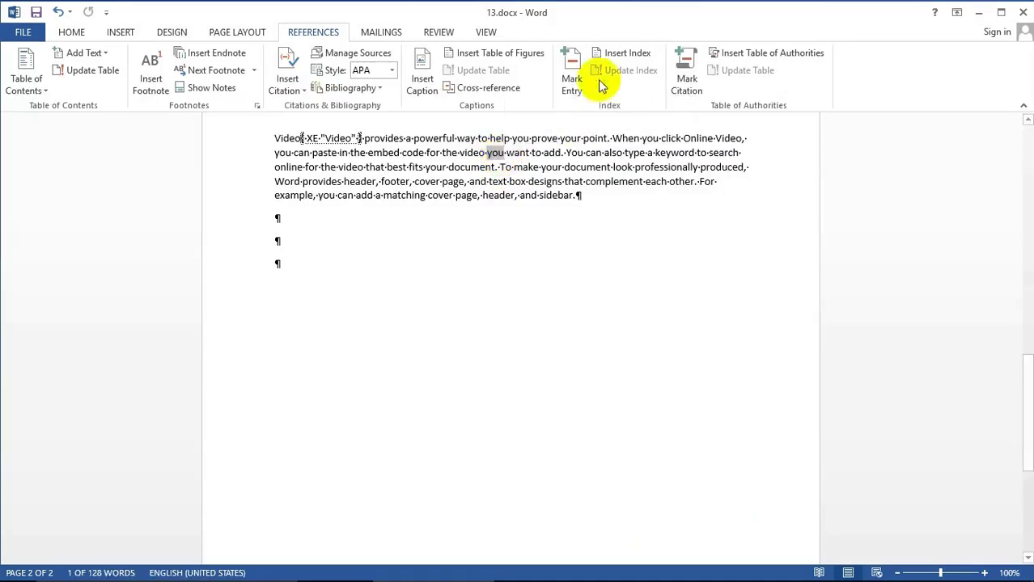
Step: Mark the words 'you' and 'sidebar' as index entries
click(571, 71)
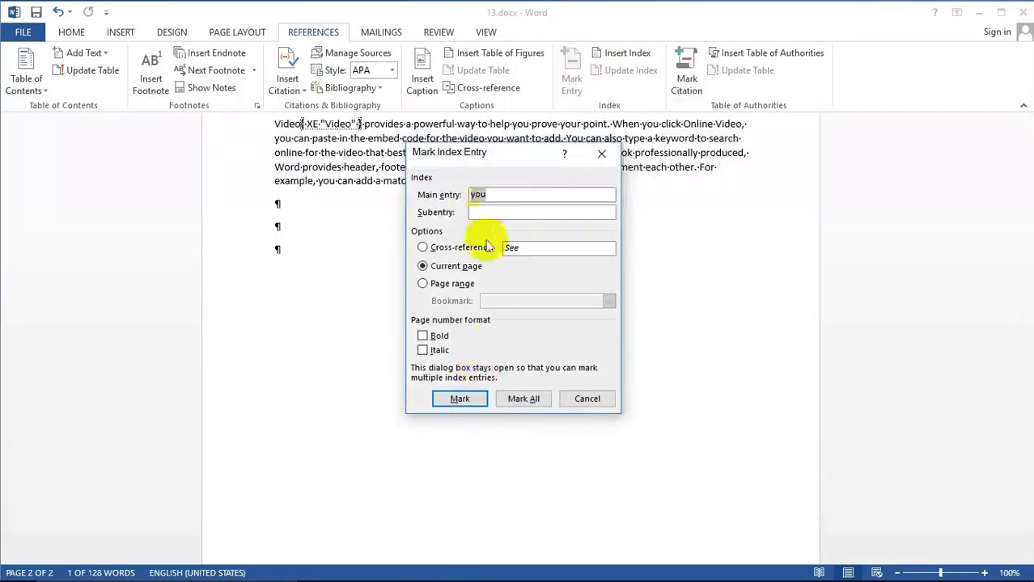
click(470, 399)
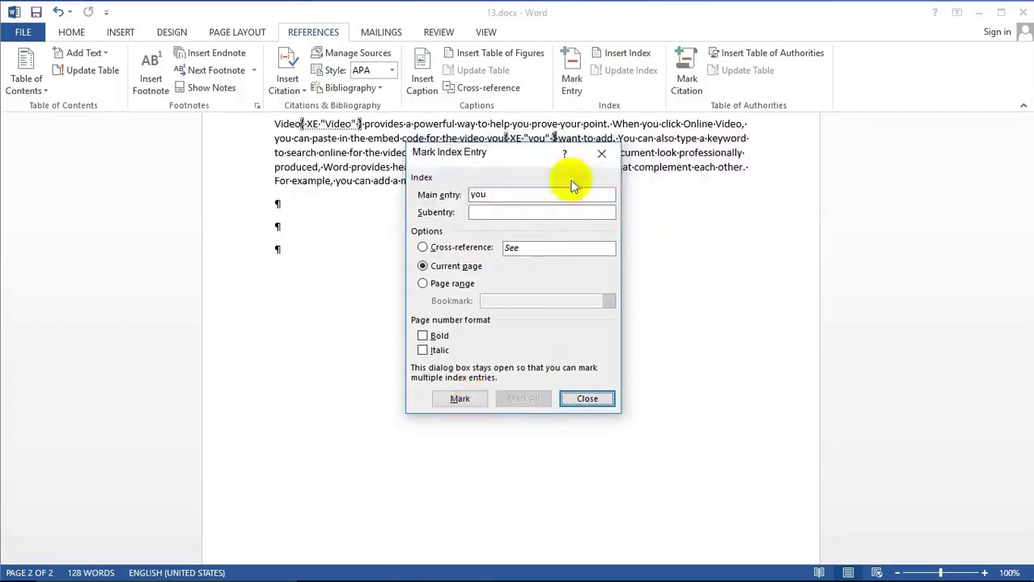
click(588, 398)
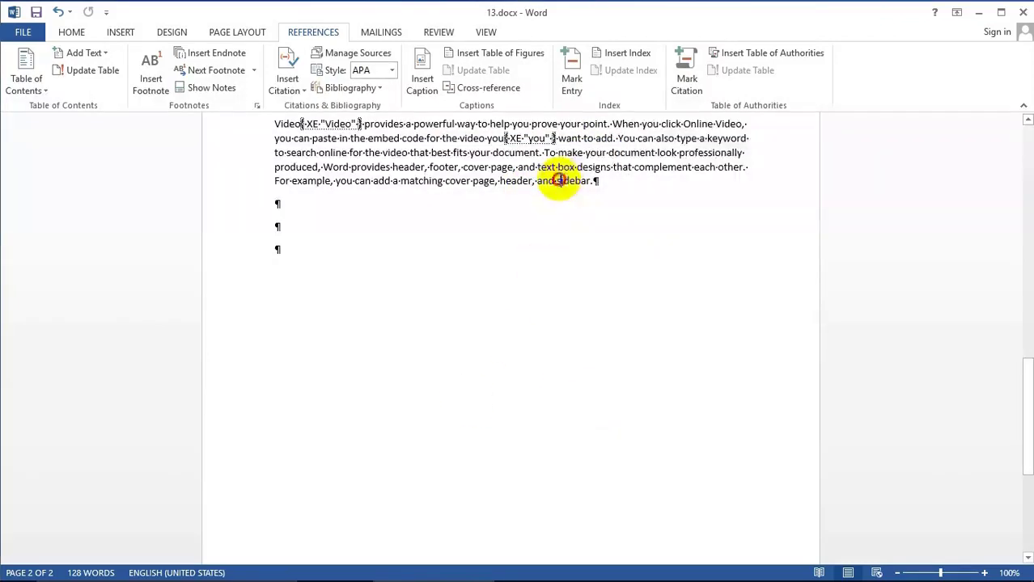
double_click(559, 180)
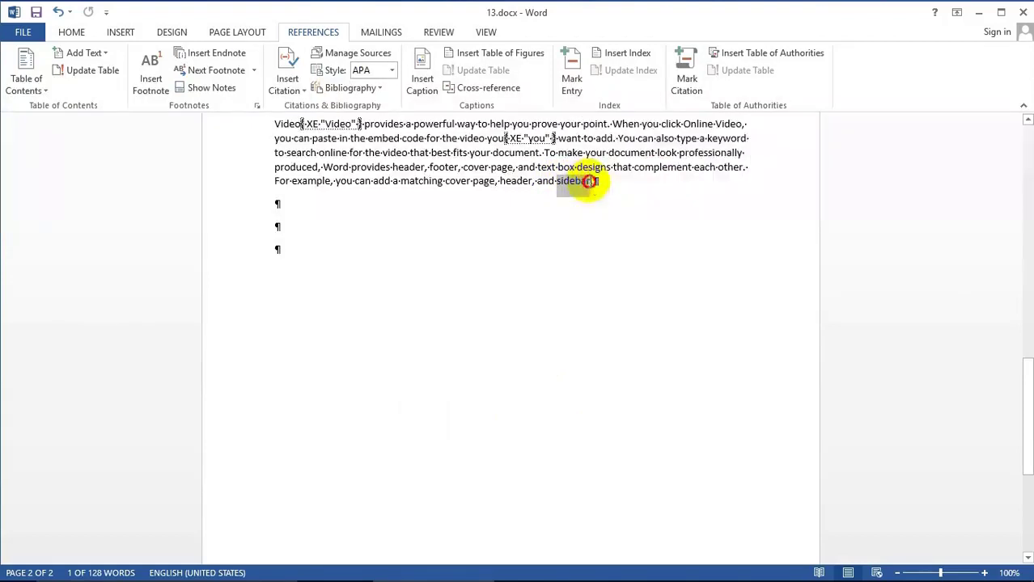
click(571, 72)
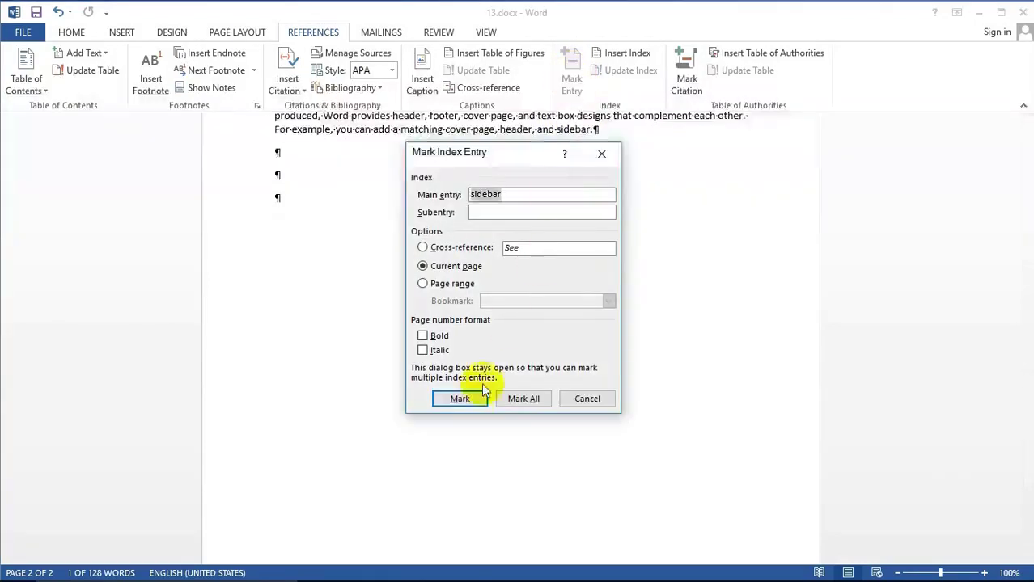
click(468, 400)
click(574, 397)
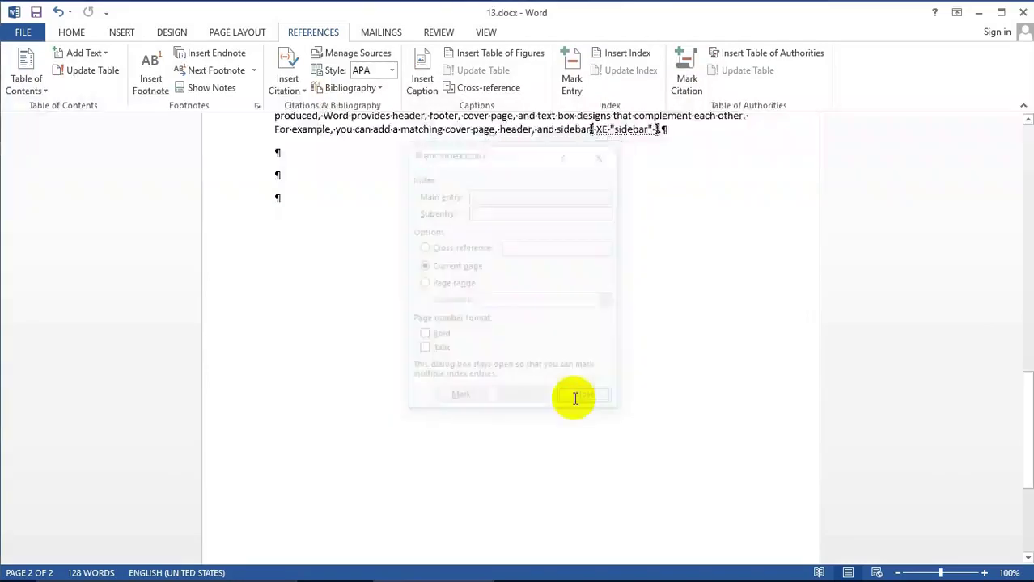
scroll(589, 370, up, 4)
scroll(590, 369, up, 2)
scroll(583, 355, up, 6)
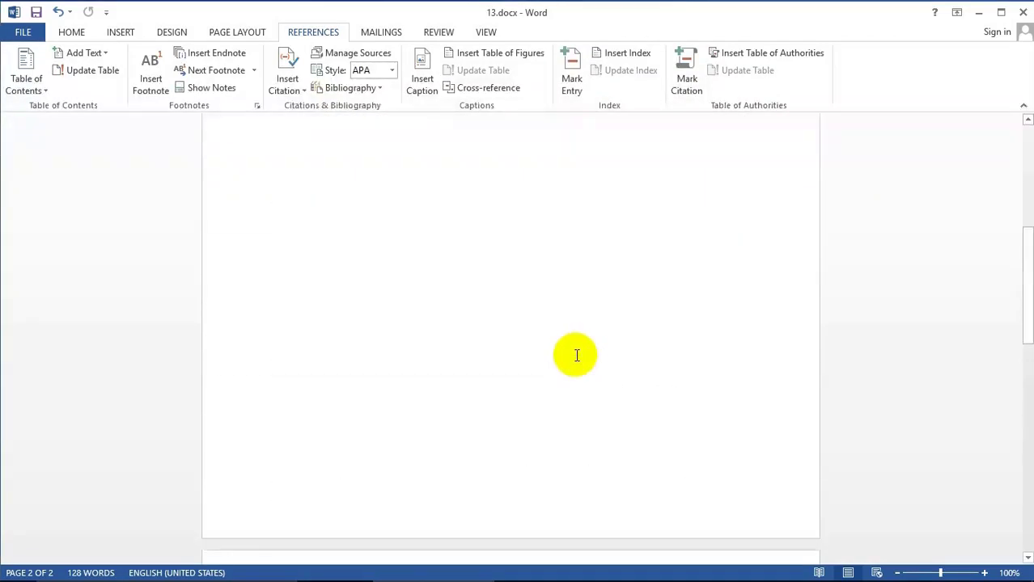
scroll(578, 354, up, 5)
scroll(578, 354, up, 4)
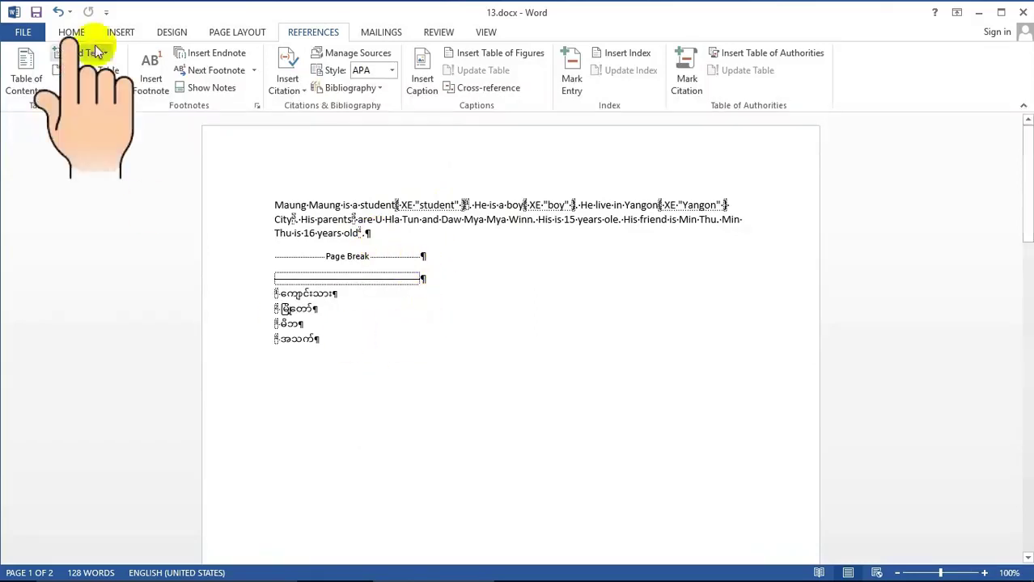
Step: Turn off Show/Hide ¶, add a period after 'sidebar', and insert a page break for page 3
click(73, 32)
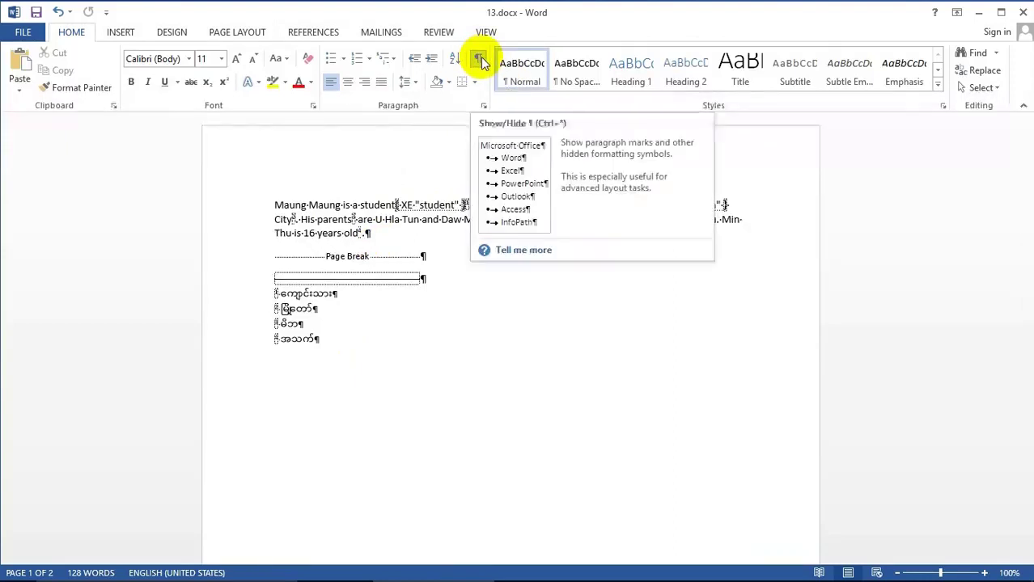
click(479, 60)
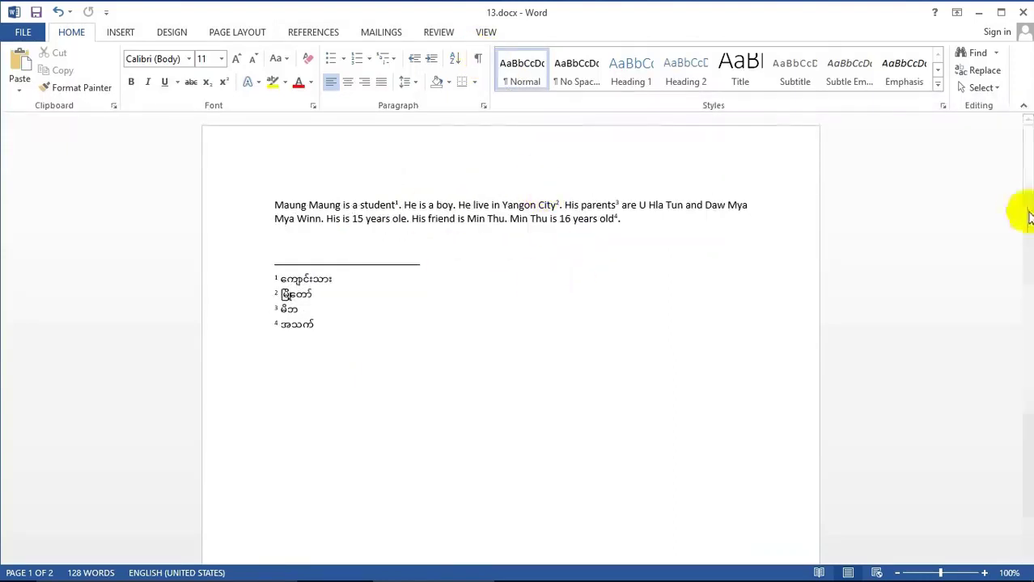
drag(1027, 219, 1025, 408)
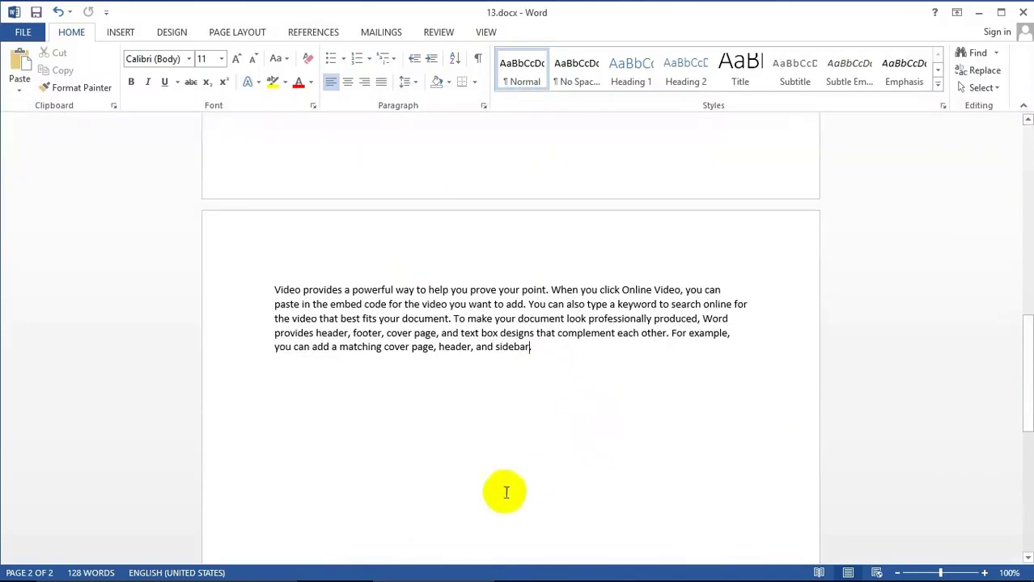
text(.)
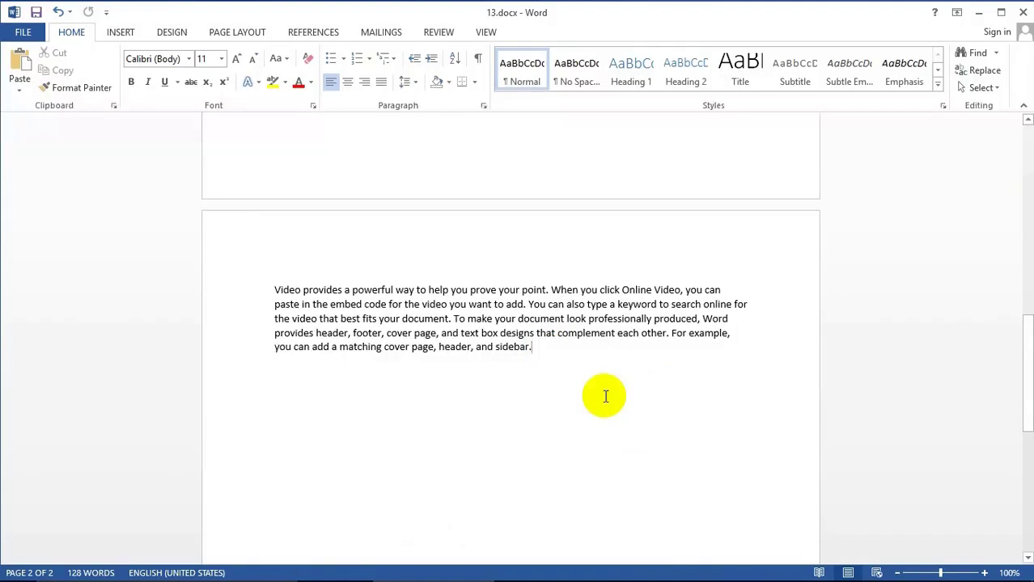
key(ctrl+Return)
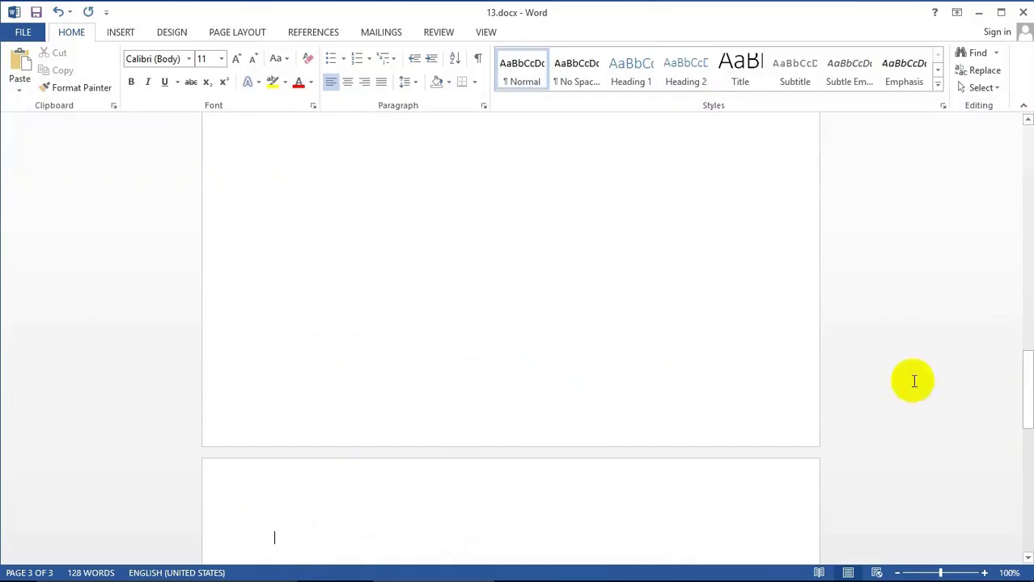
drag(1027, 408, 1024, 443)
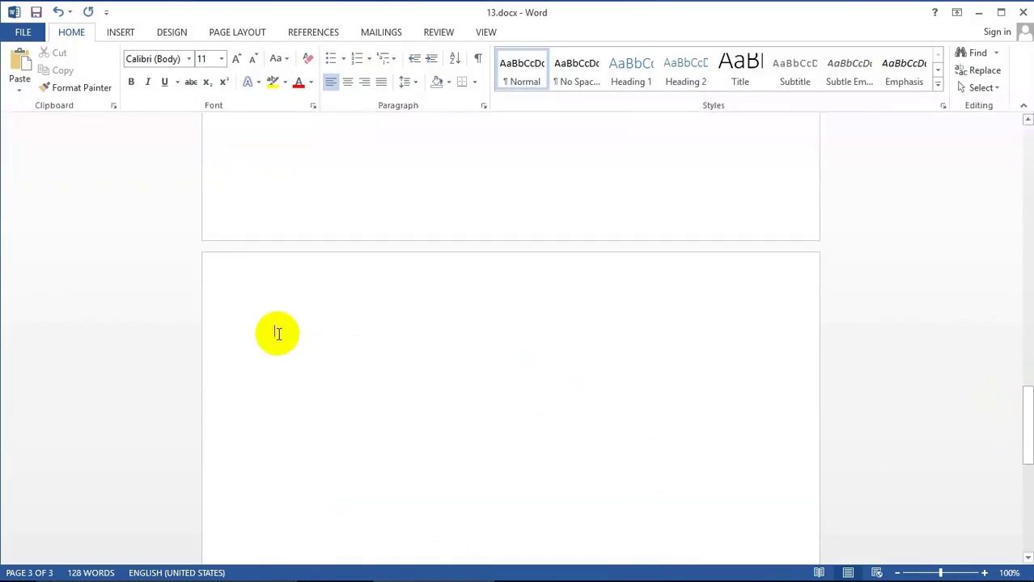
Step: Insert an index on page 3 using the default Index dialog settings
click(320, 32)
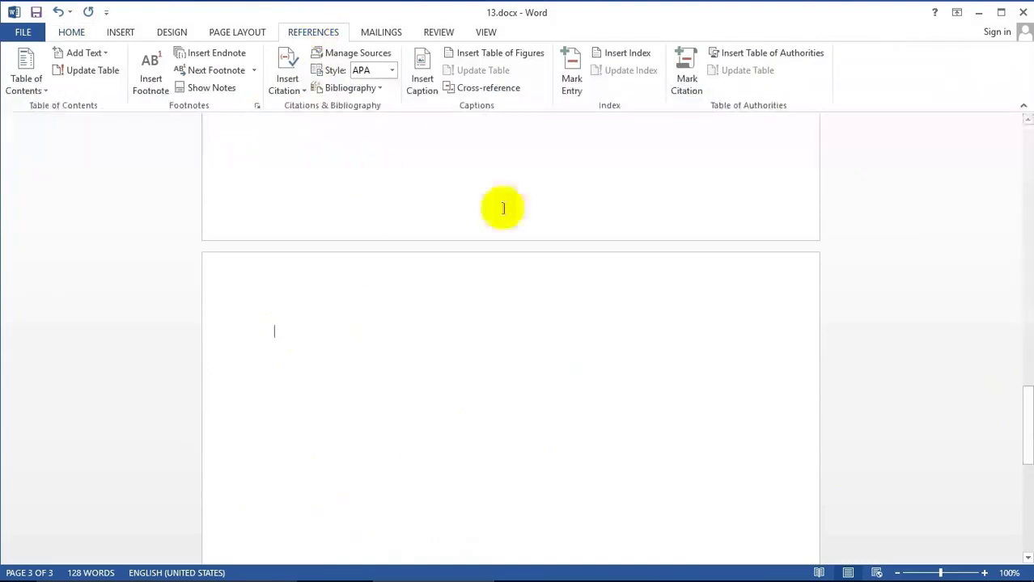
click(614, 52)
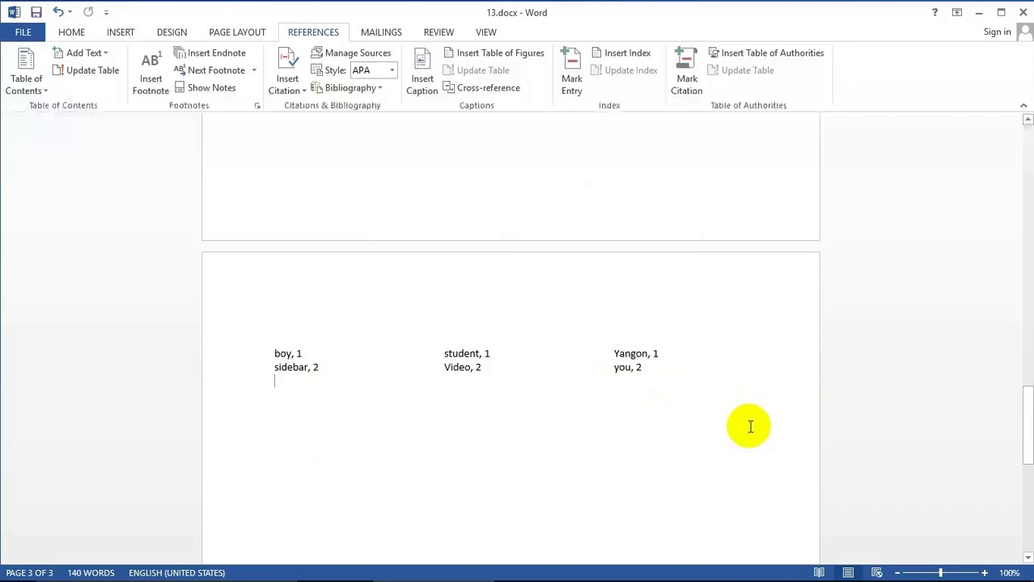
drag(1026, 435, 1026, 129)
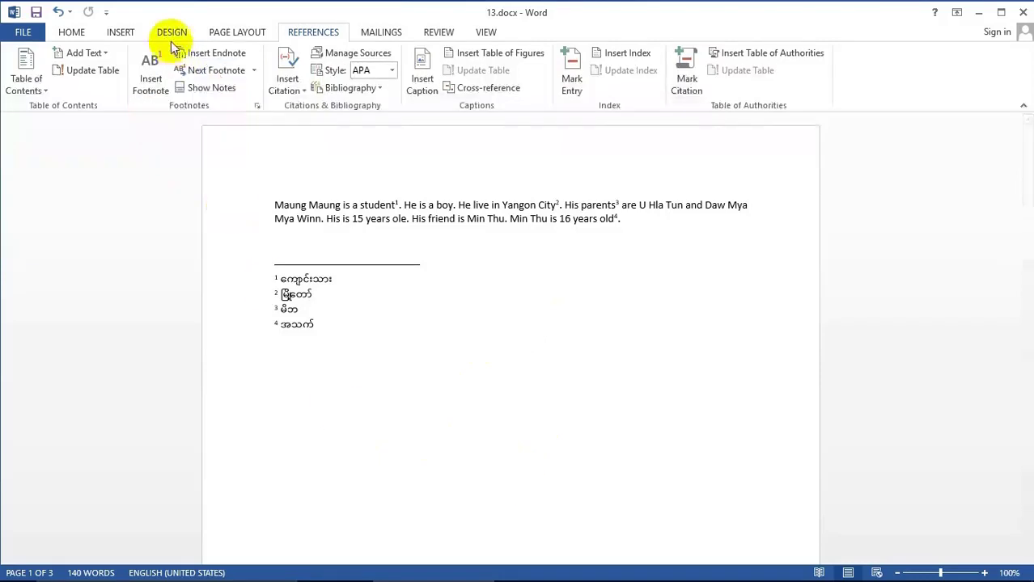
Step: Add a custom diagonal, semitransparent text watermark reading 'WTYT' in place of 'ASAP'
click(170, 33)
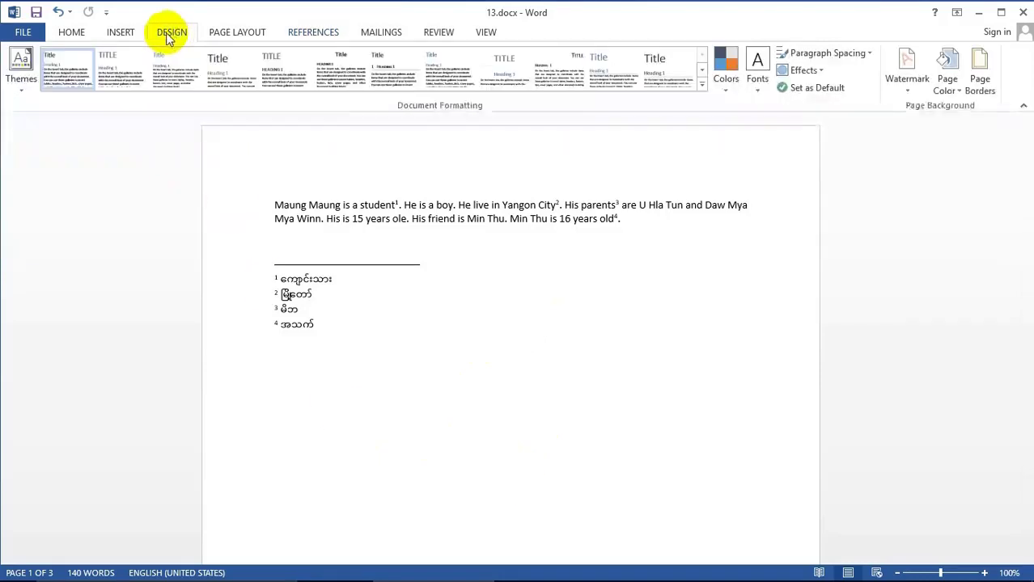
click(907, 70)
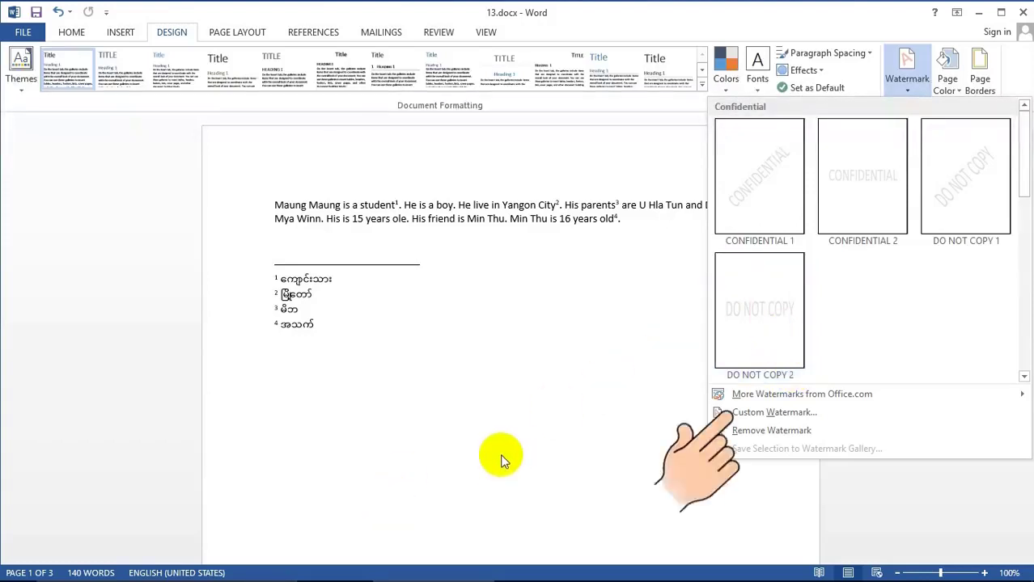
click(754, 413)
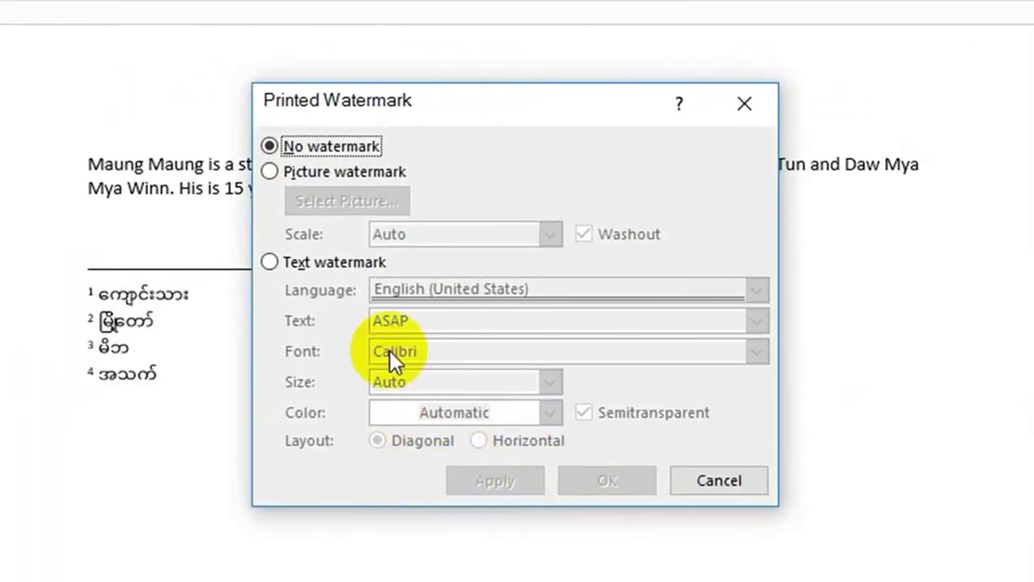
click(269, 263)
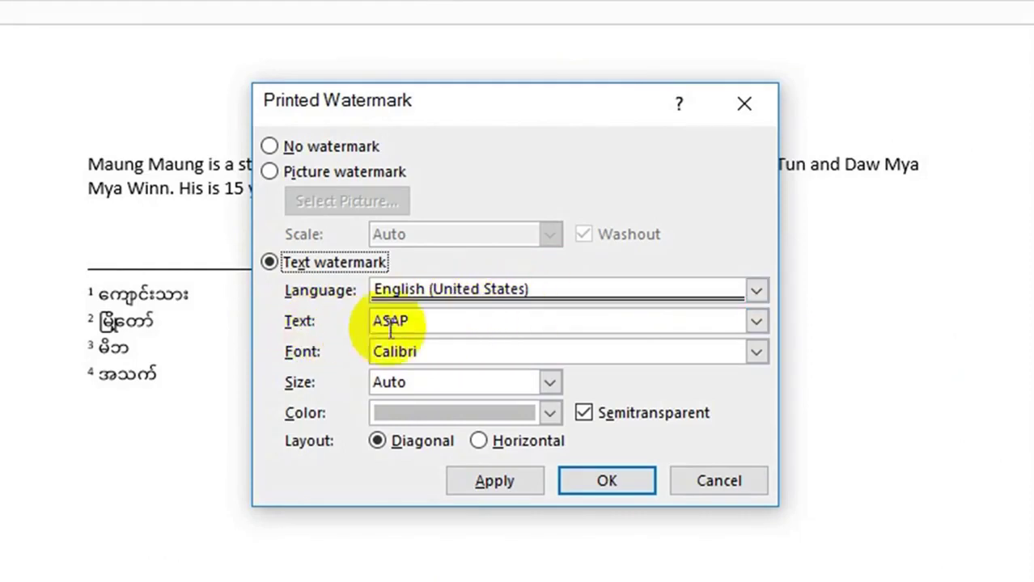
drag(433, 324, 374, 324)
text(WTYT)
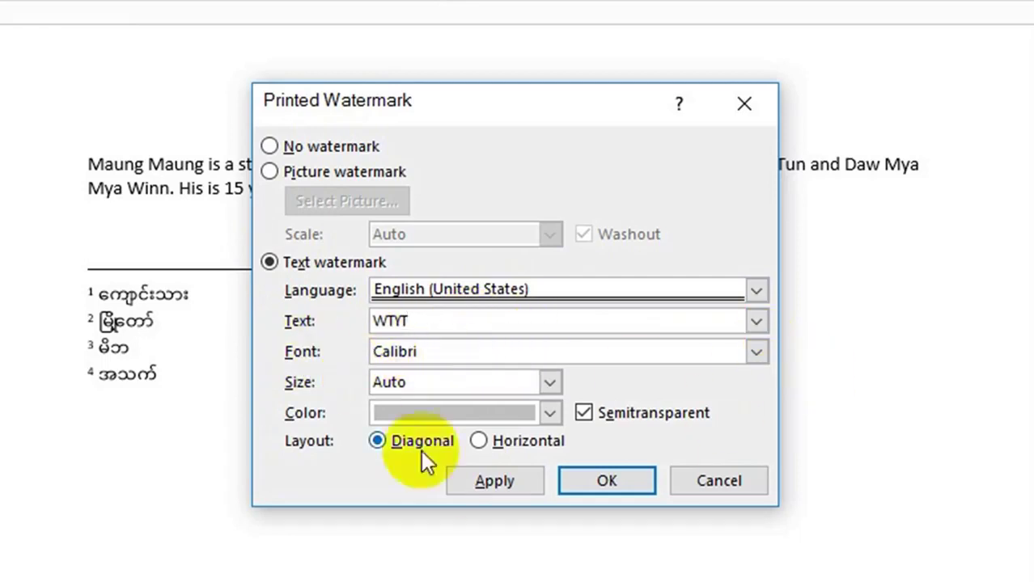
click(604, 482)
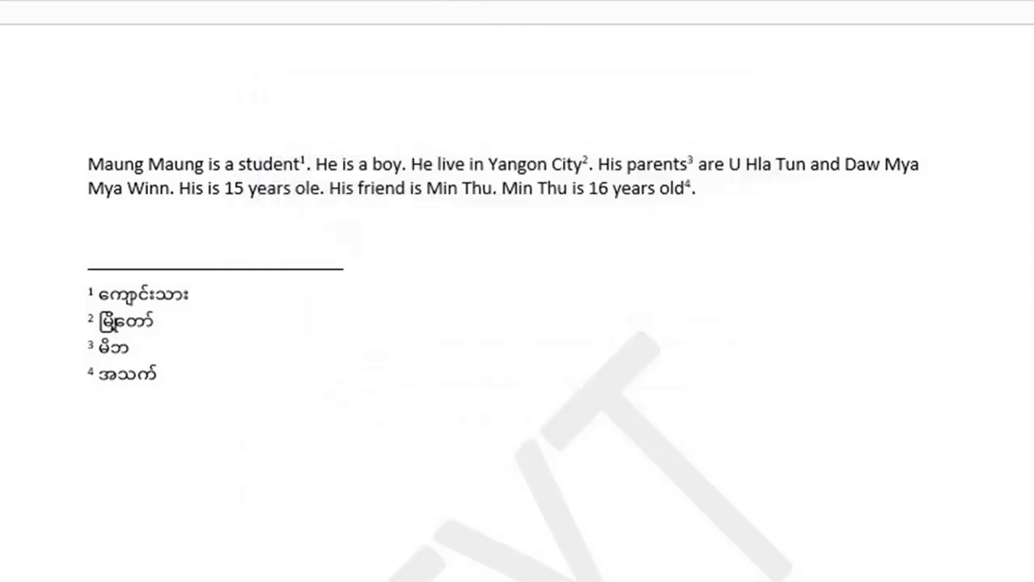
Step: Choose Remove Watermark from the Design tab's Watermark menu to delete the WTYT text
scroll(110, 198, down, 3)
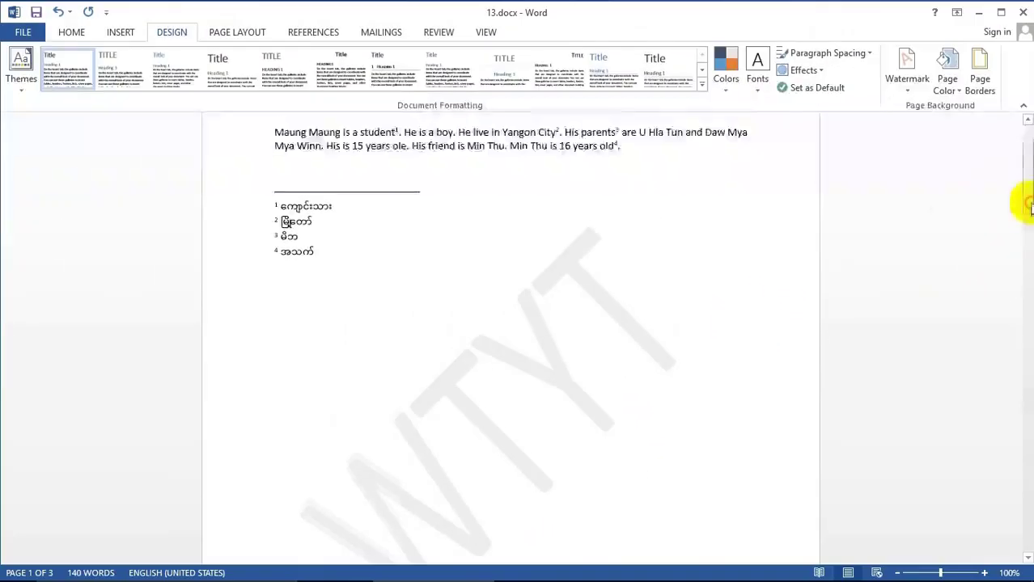
drag(1026, 205, 1026, 356)
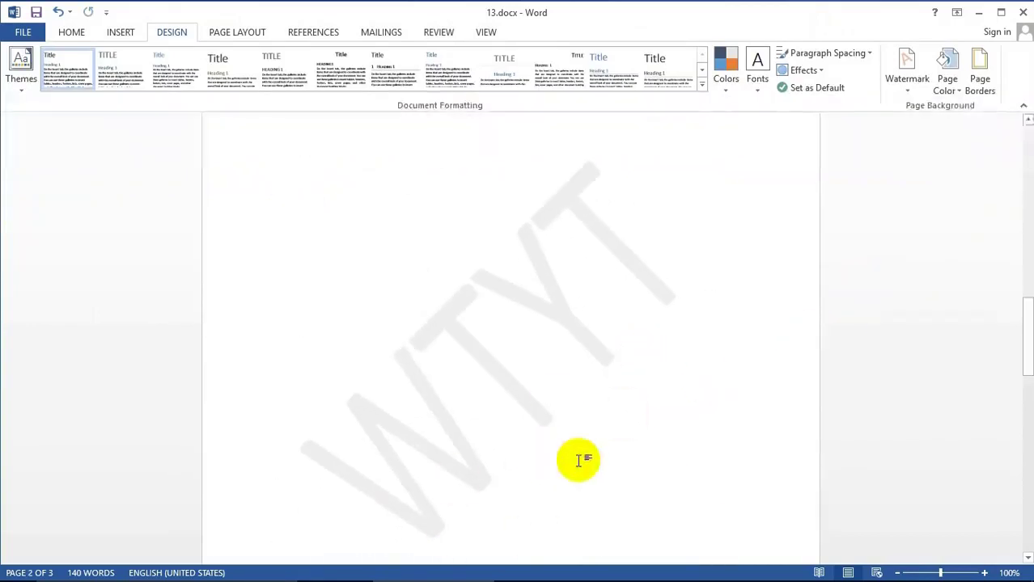
drag(1025, 358, 1025, 271)
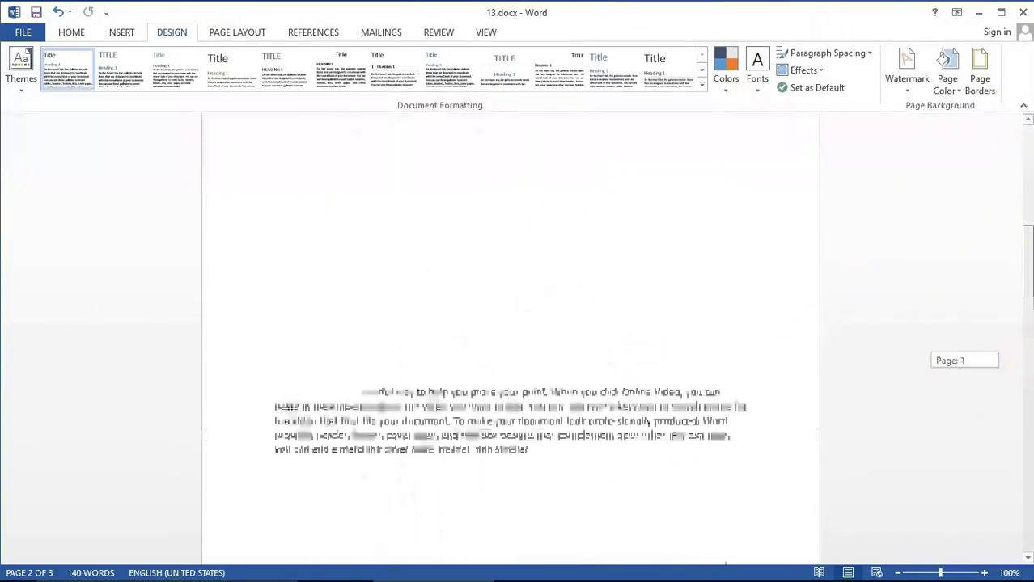
scroll(953, 267, down, 3)
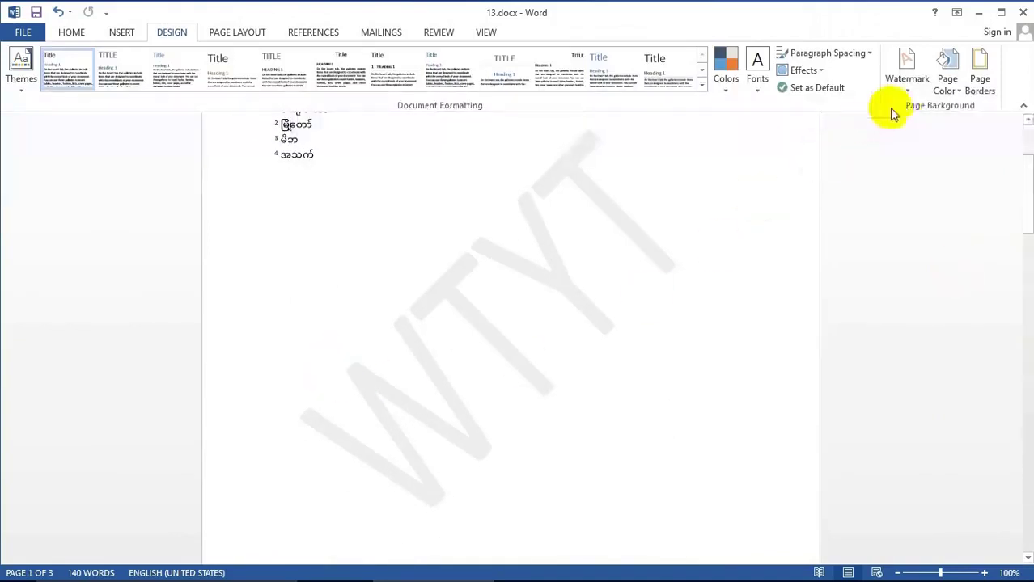
click(910, 89)
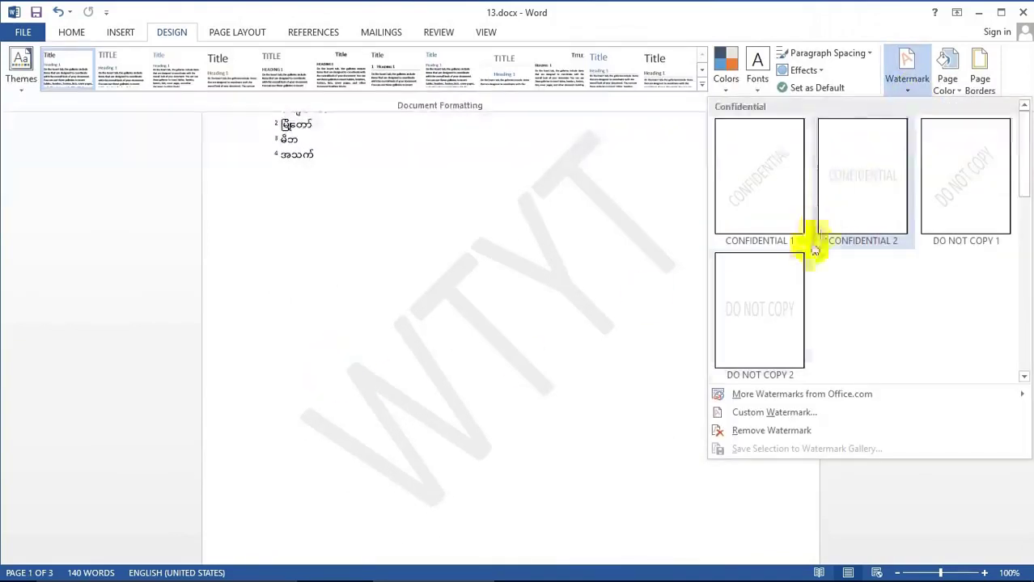
click(745, 432)
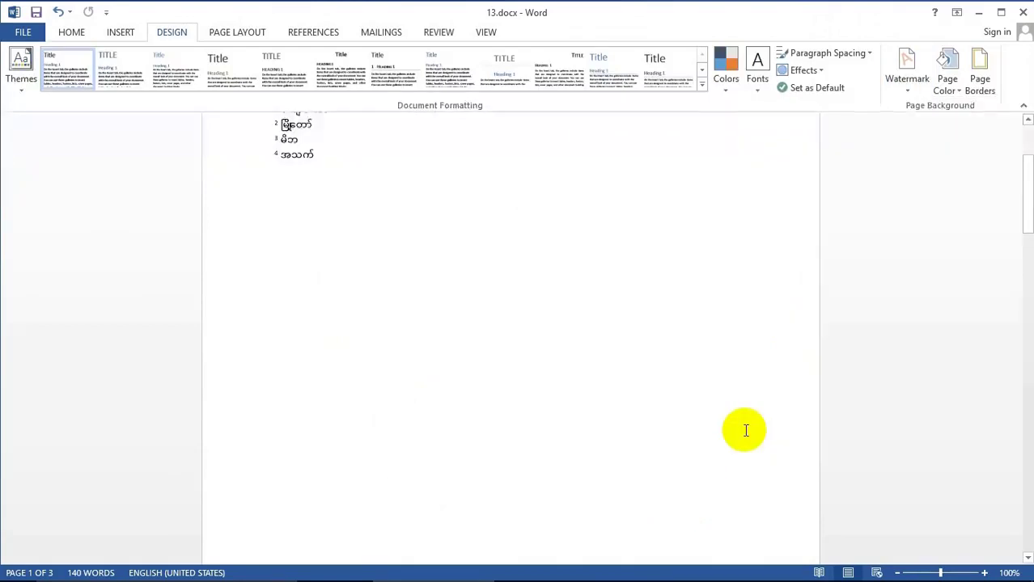